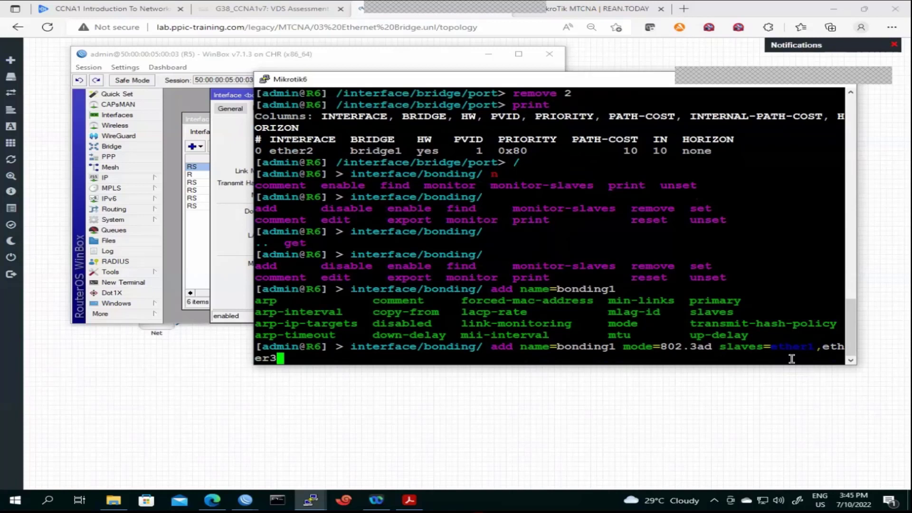
Run the bonding add command creating bonding1 in 802.3ad mode with slaves ether1 and ether3
key(Return)
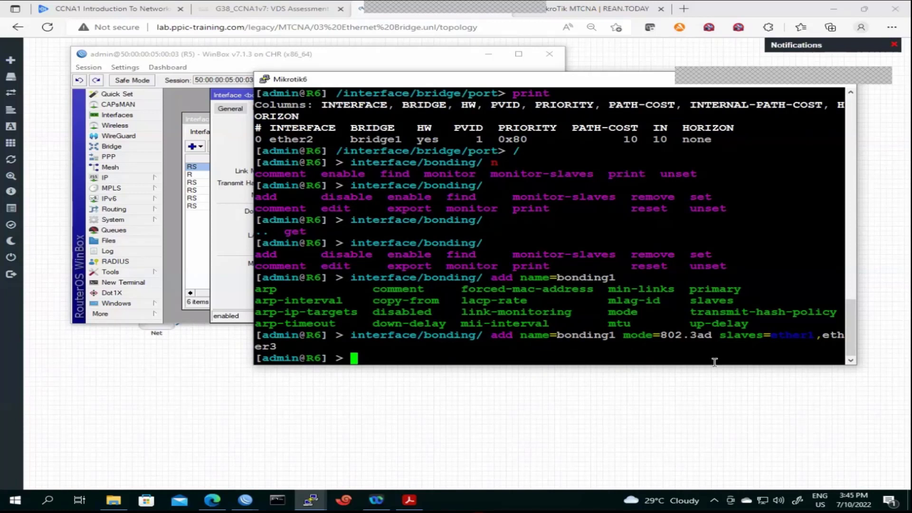
click(254, 504)
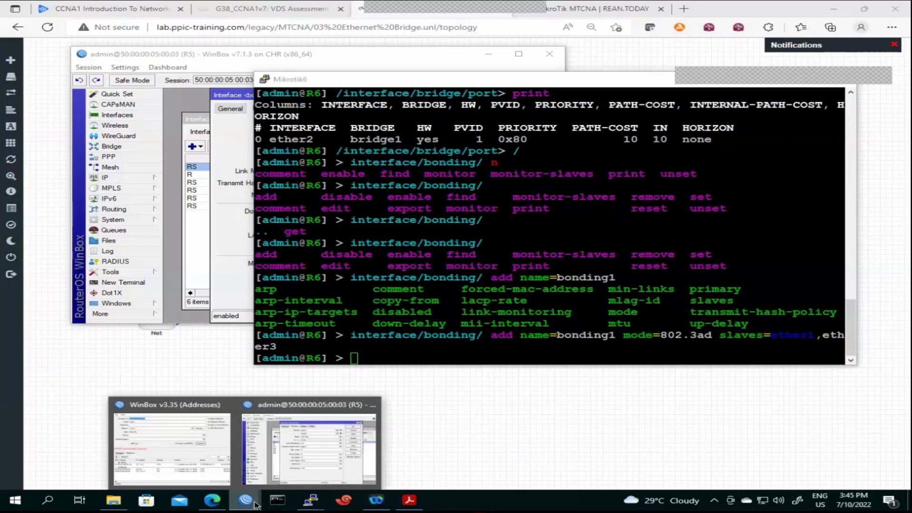
Log in to R6 by MAC address 50:00:00:06:00:02 after the IP connection stalls
click(211, 462)
click(106, 59)
text(123)
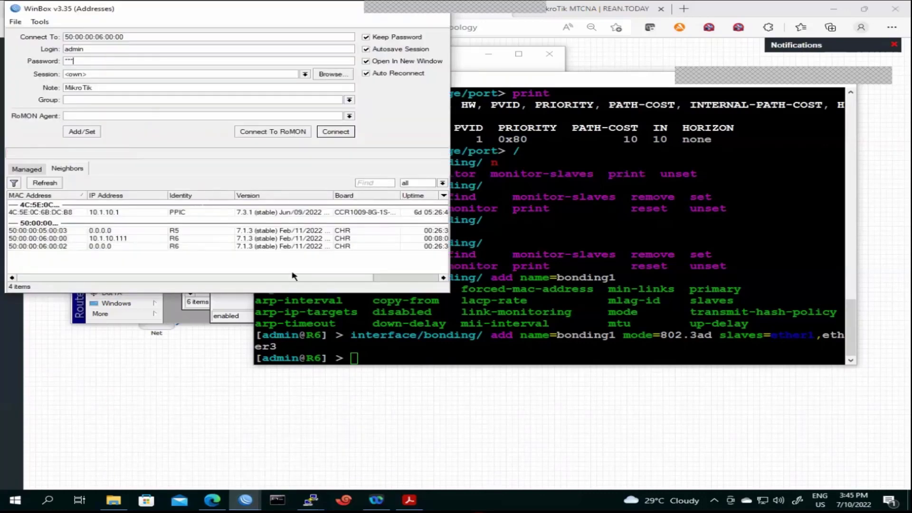
click(176, 247)
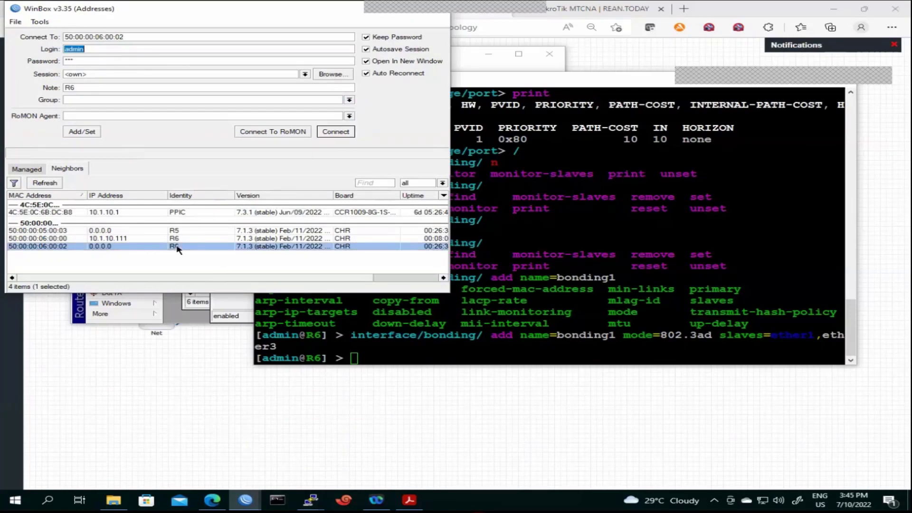
click(178, 240)
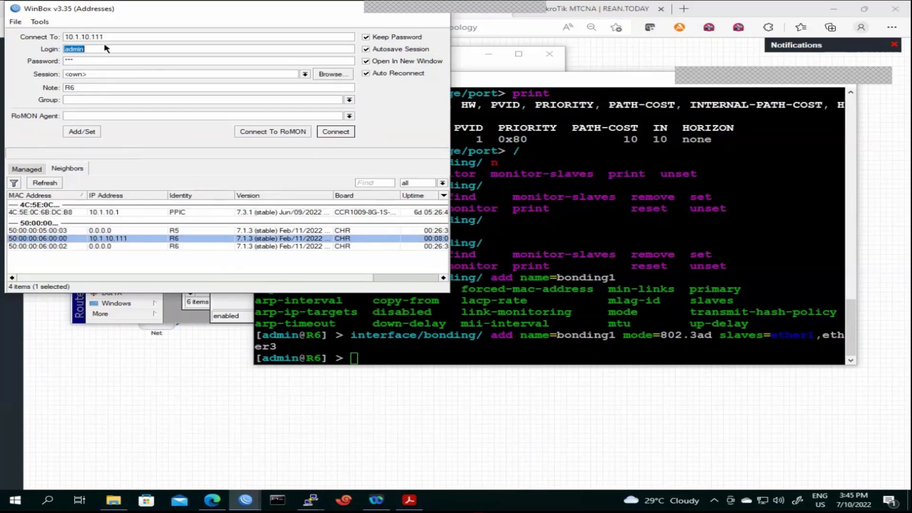
click(330, 133)
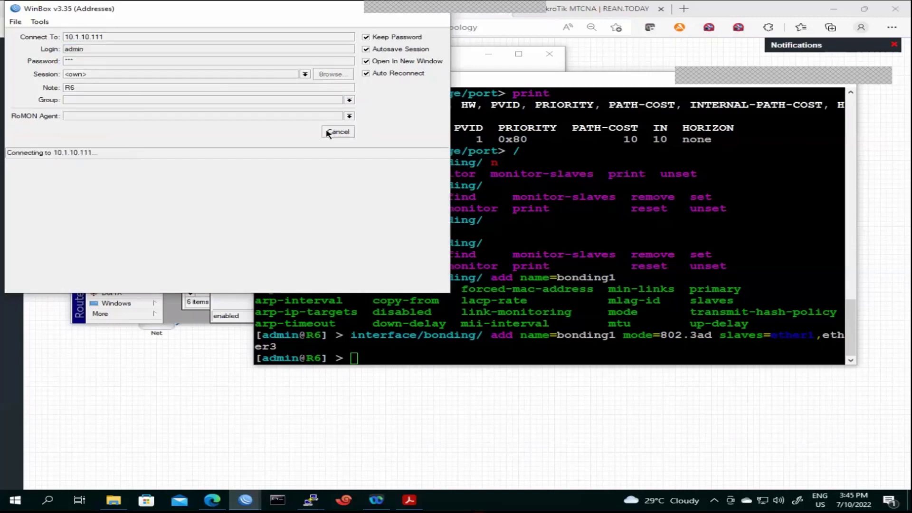
click(339, 133)
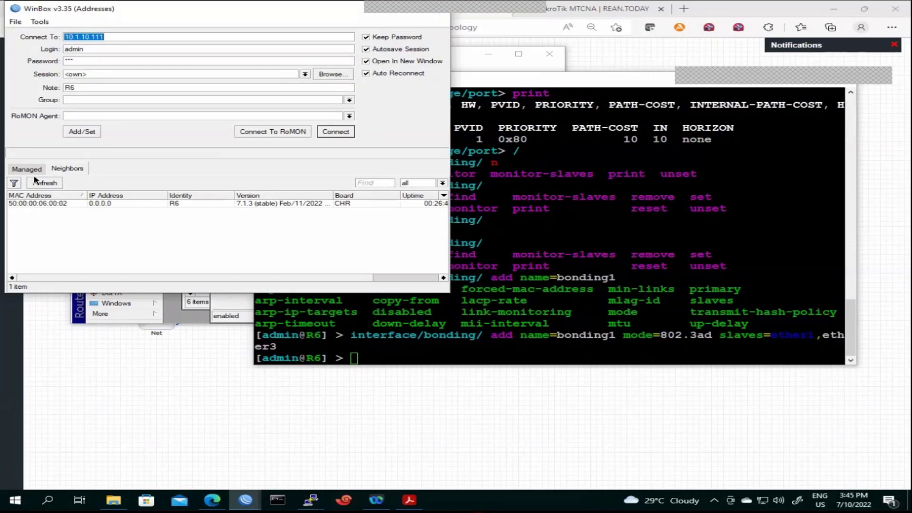
click(50, 184)
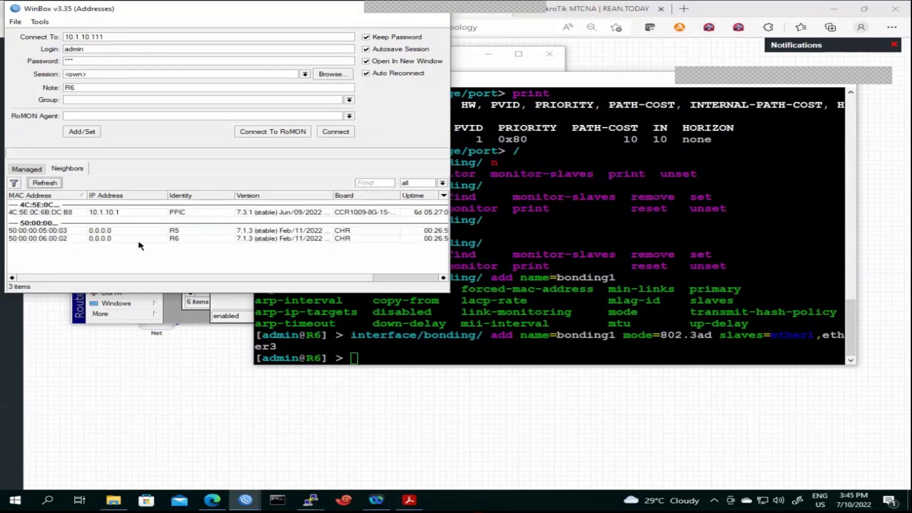
click(143, 240)
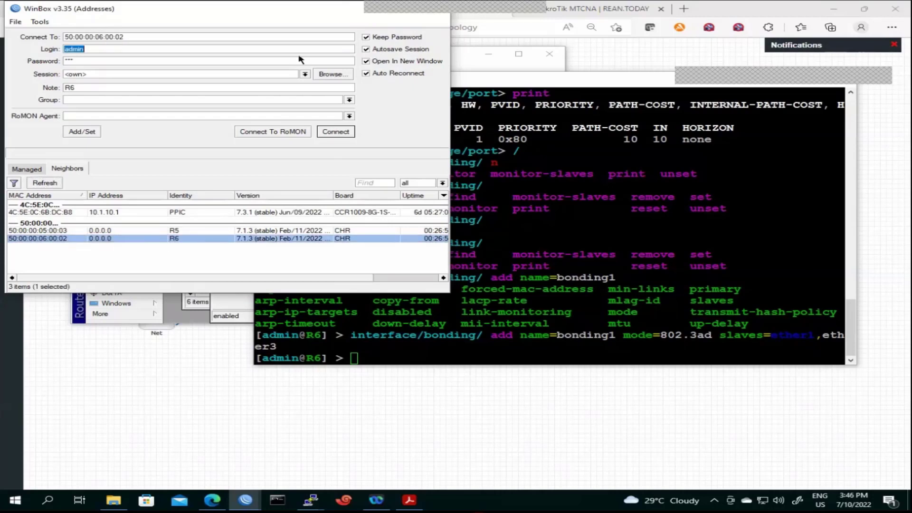
click(336, 132)
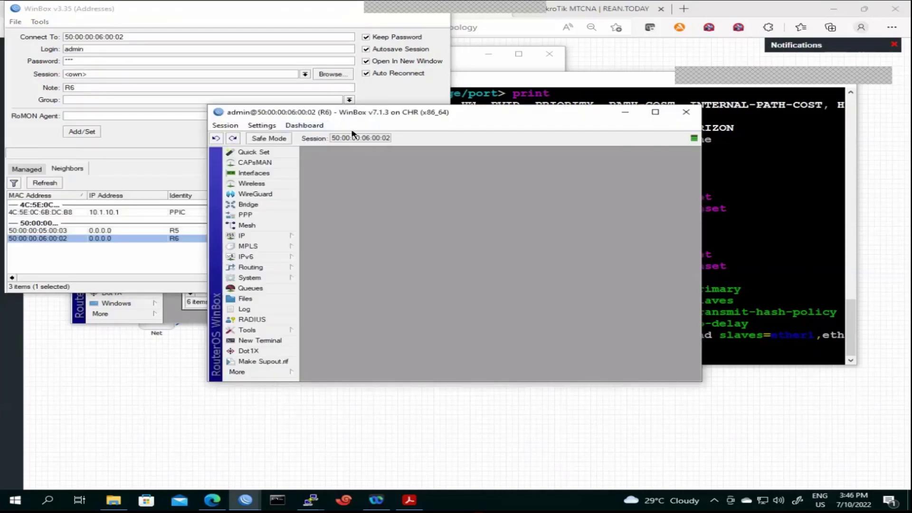
Arrange the R6 session window and the R6 terminal so both are visible
drag(574, 114, 460, 108)
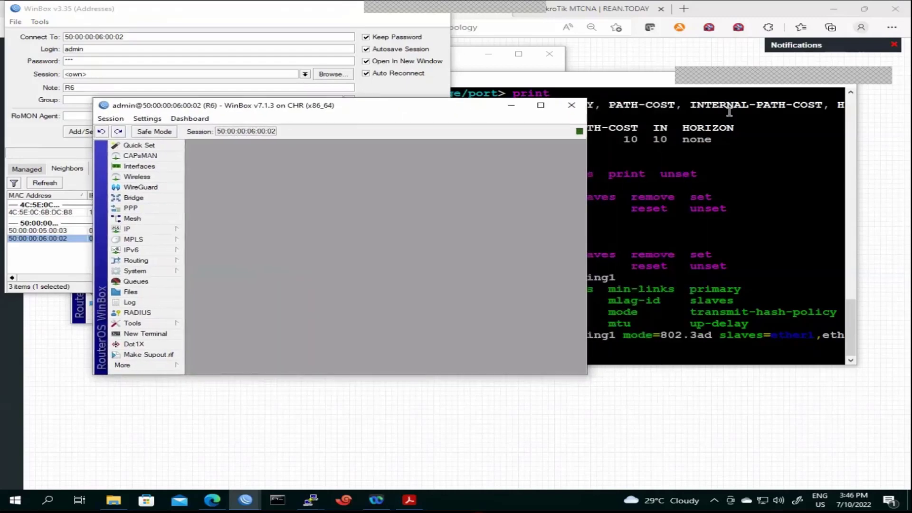
click(623, 86)
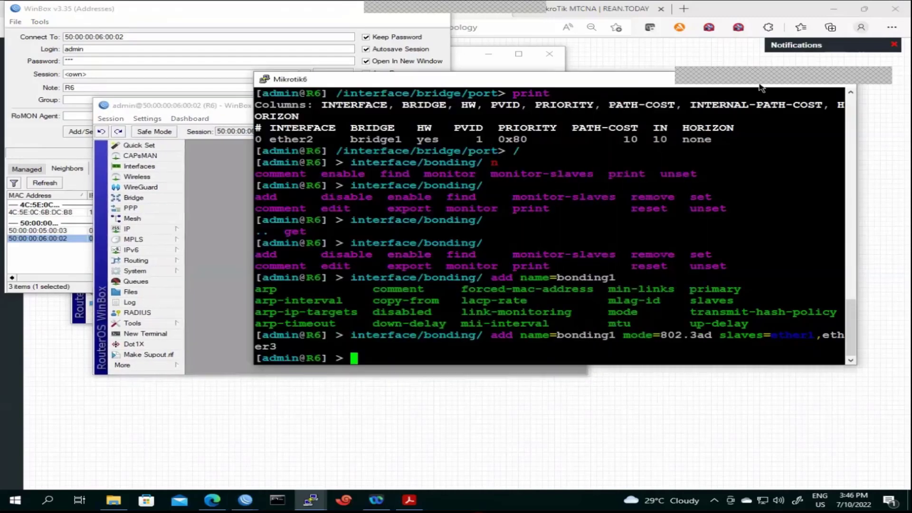
drag(630, 80, 612, 132)
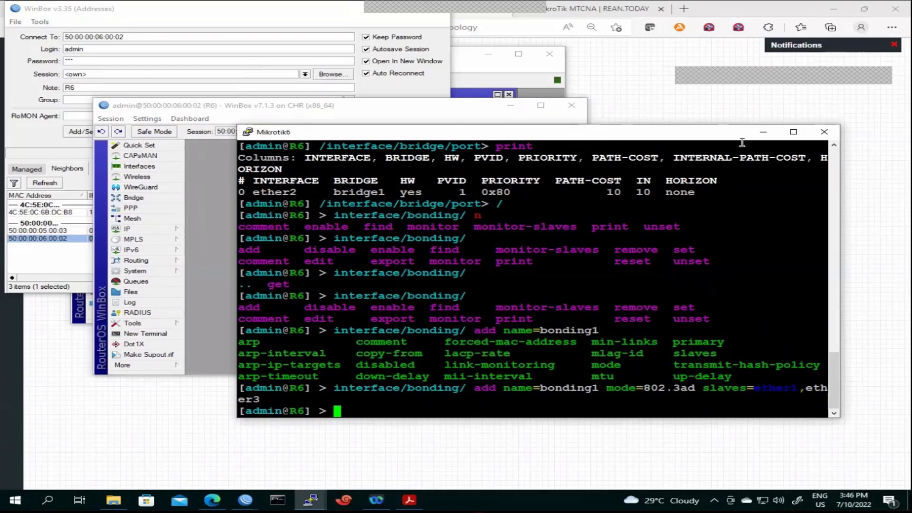
Open R6's Interface List and inspect bridge1's properties
click(763, 133)
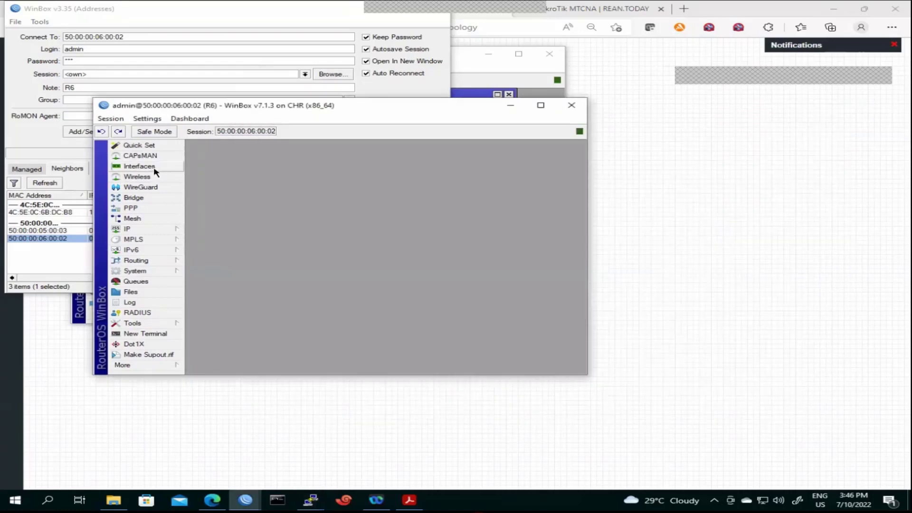
click(138, 166)
click(238, 221)
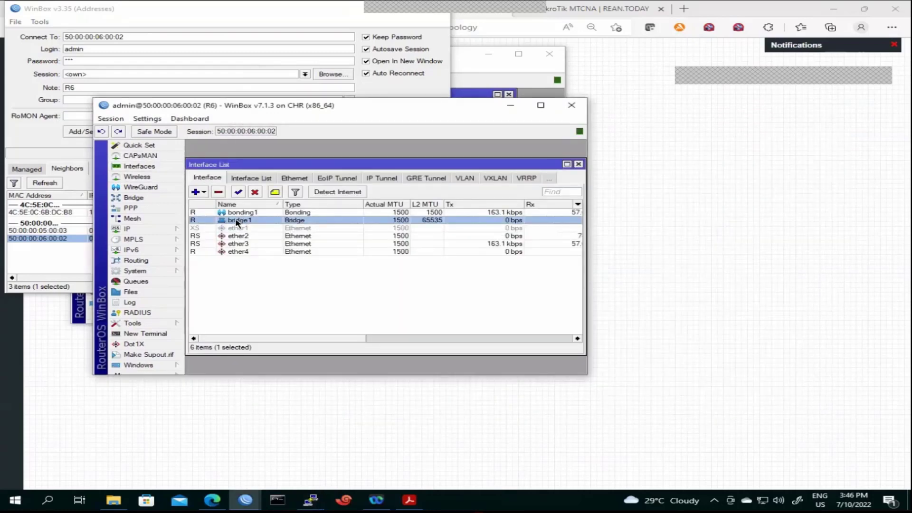
double_click(235, 221)
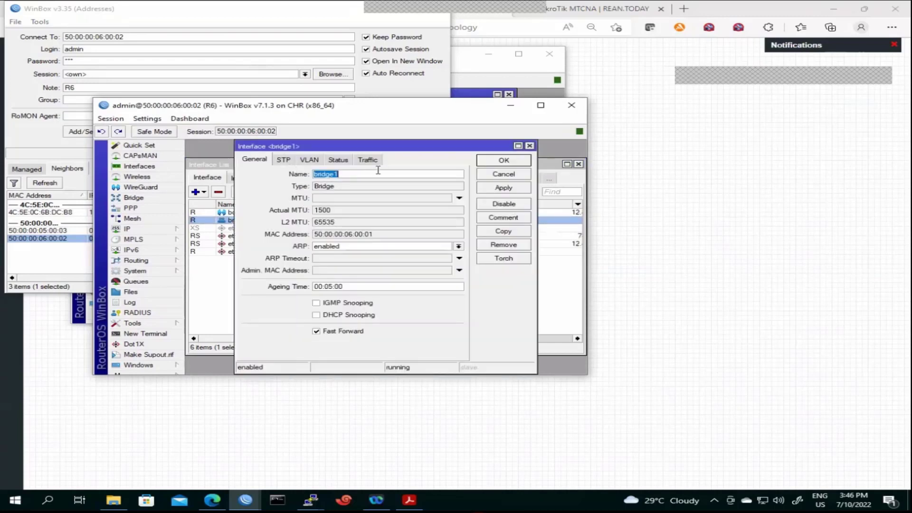
drag(325, 147, 355, 173)
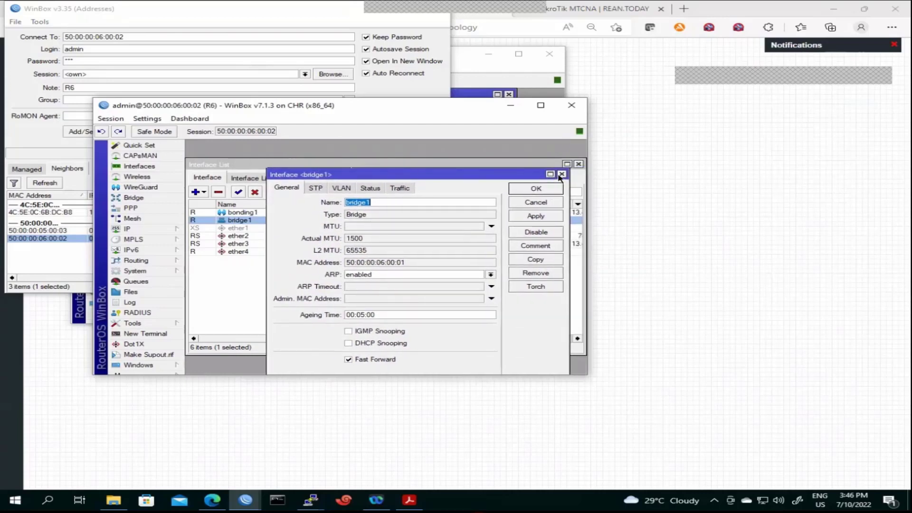
click(543, 182)
Check bonding1's Traffic and Status tabs, showing ether3 active and ether1 inactive
click(228, 212)
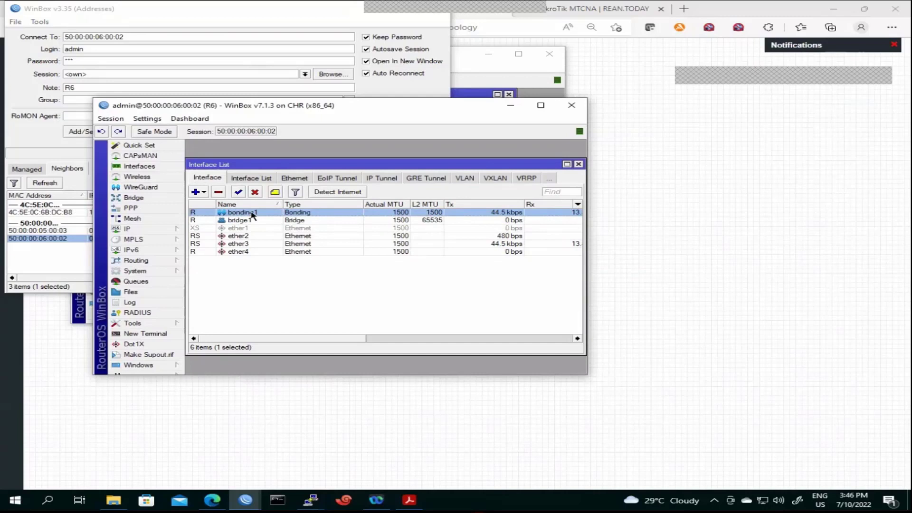
double_click(252, 215)
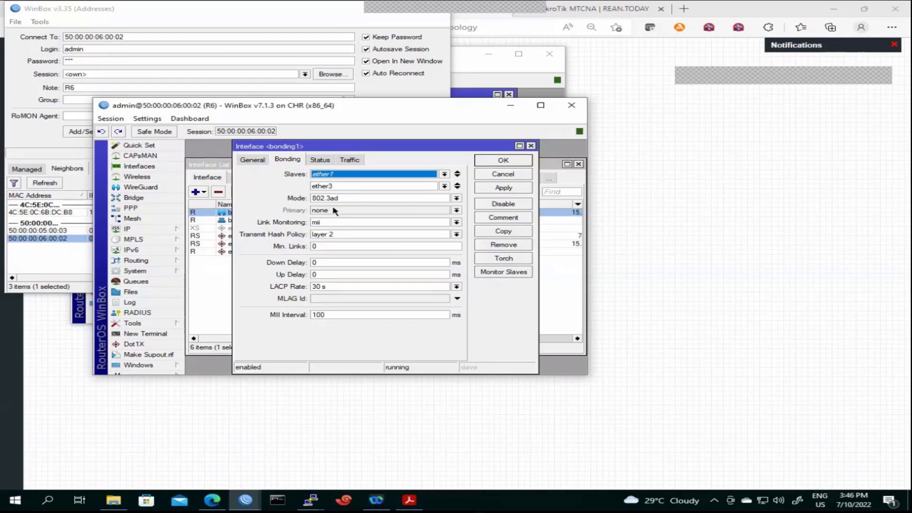
click(502, 161)
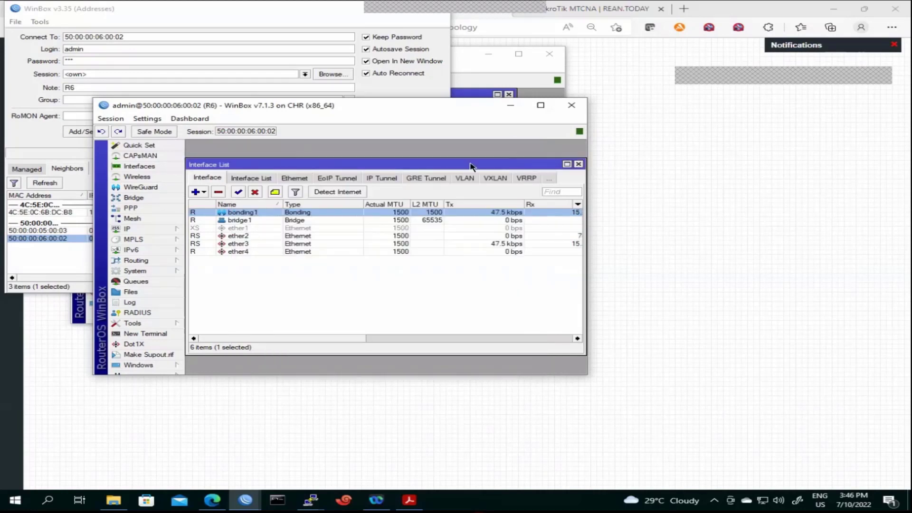
double_click(314, 213)
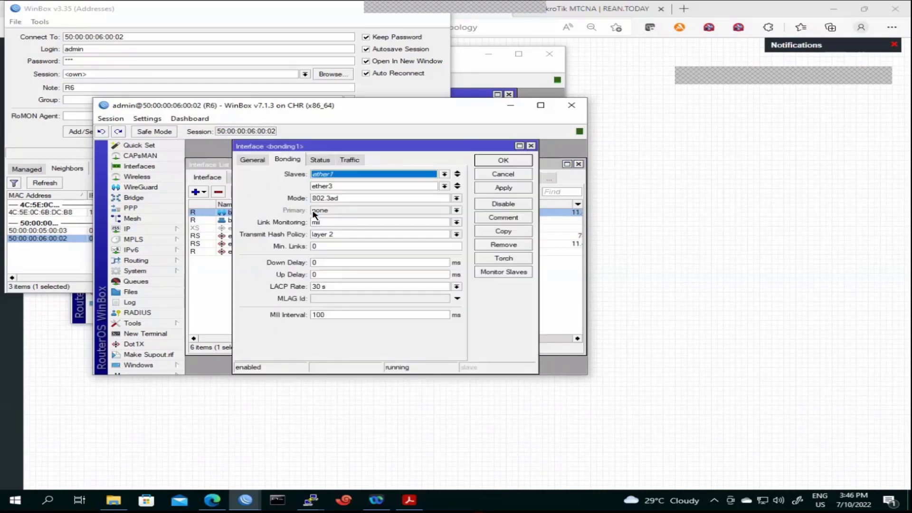
click(349, 160)
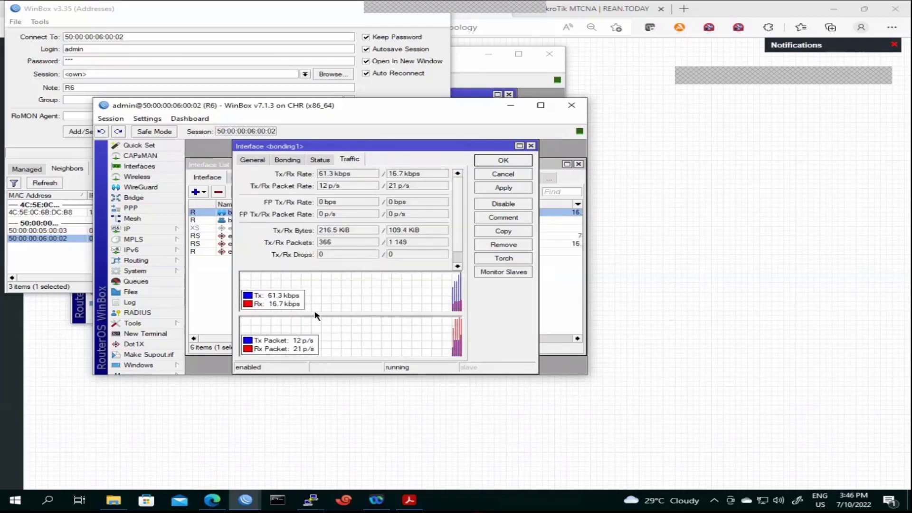
click(320, 160)
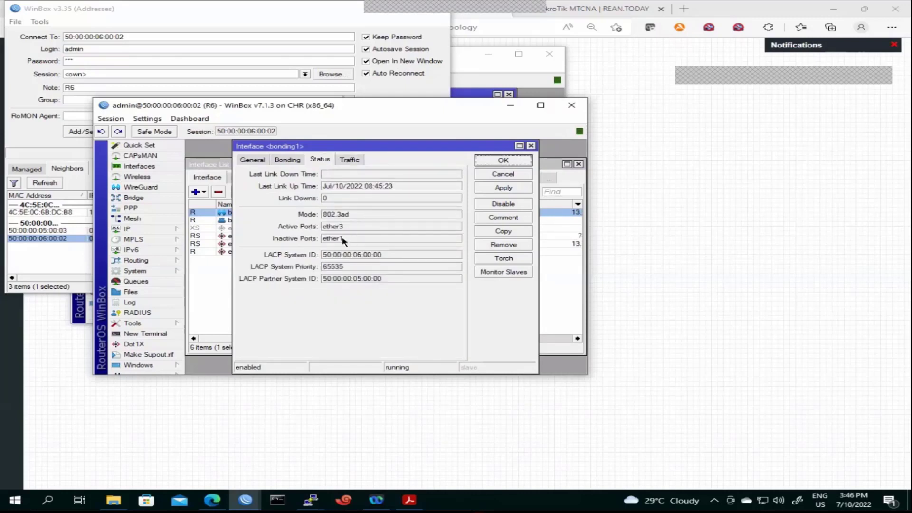
drag(352, 240, 320, 242)
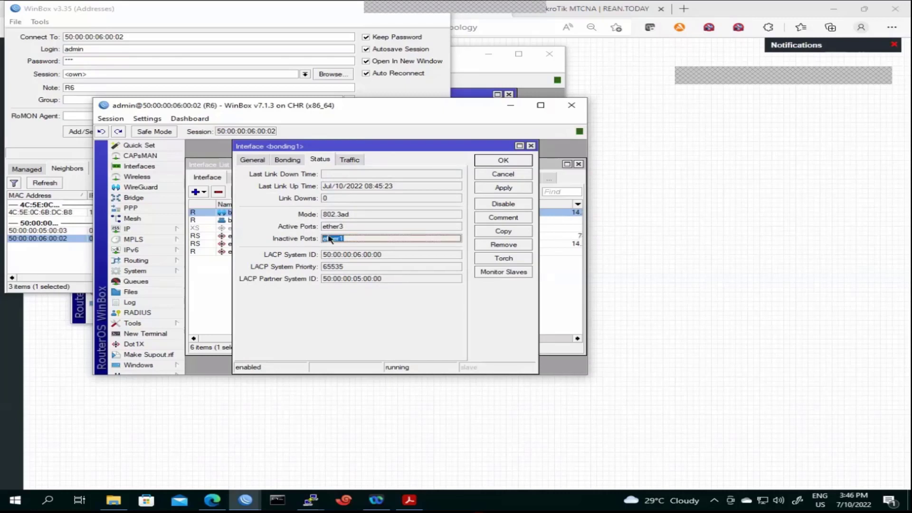
drag(343, 226, 324, 230)
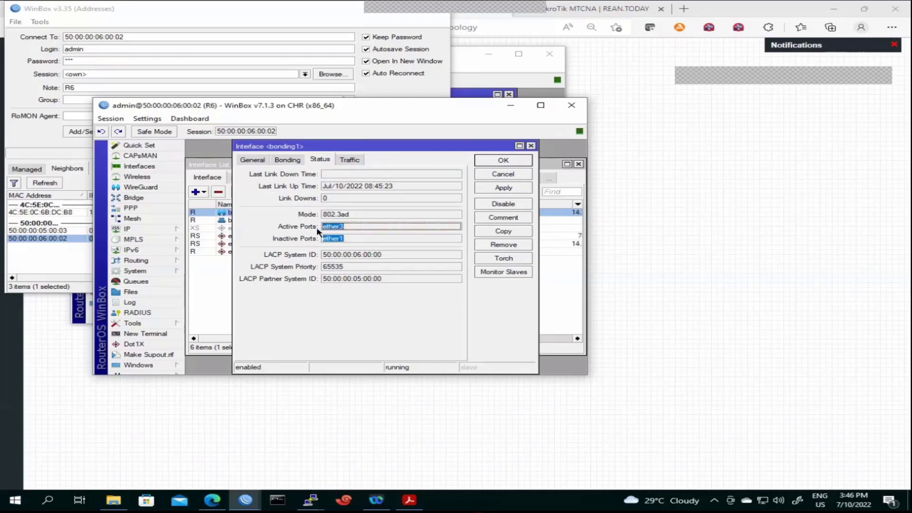
click(487, 163)
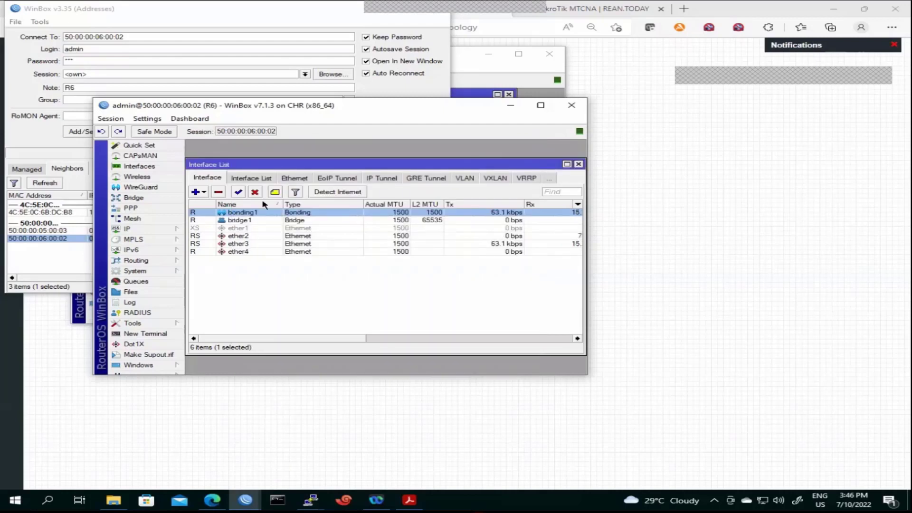
Add a new bridge port with interface bonding1 on bridge1 in R6's Bridge Ports list
click(157, 199)
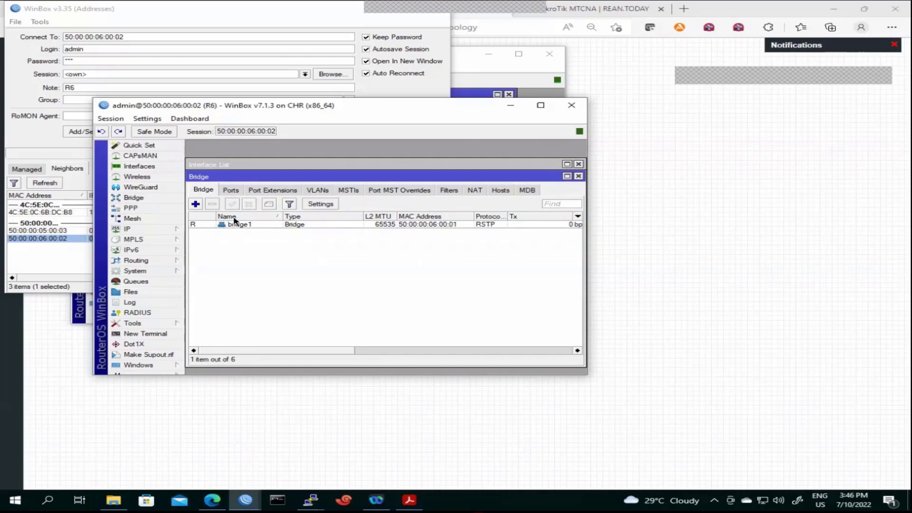
click(229, 192)
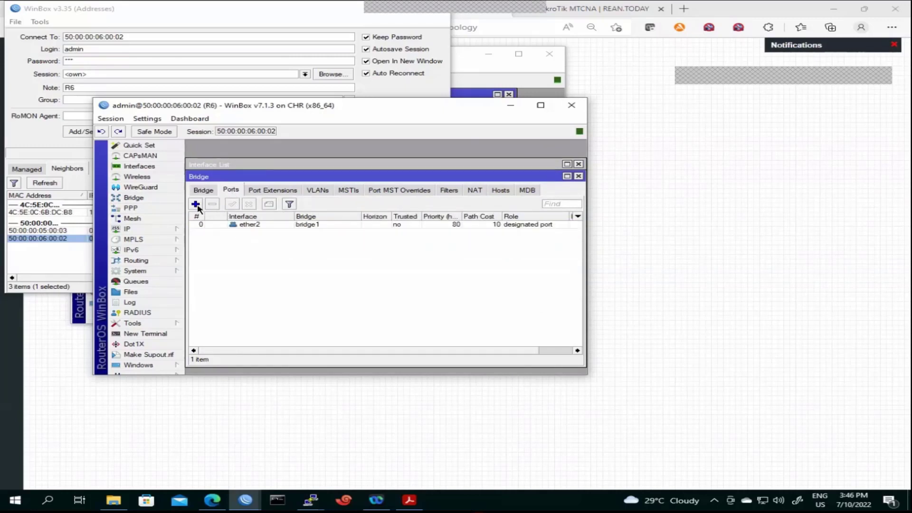
click(196, 205)
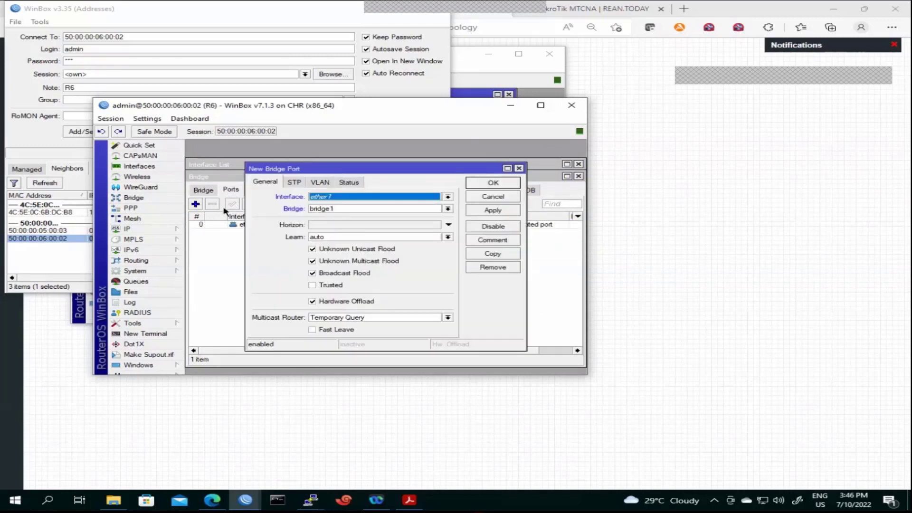
click(340, 201)
click(337, 212)
click(504, 209)
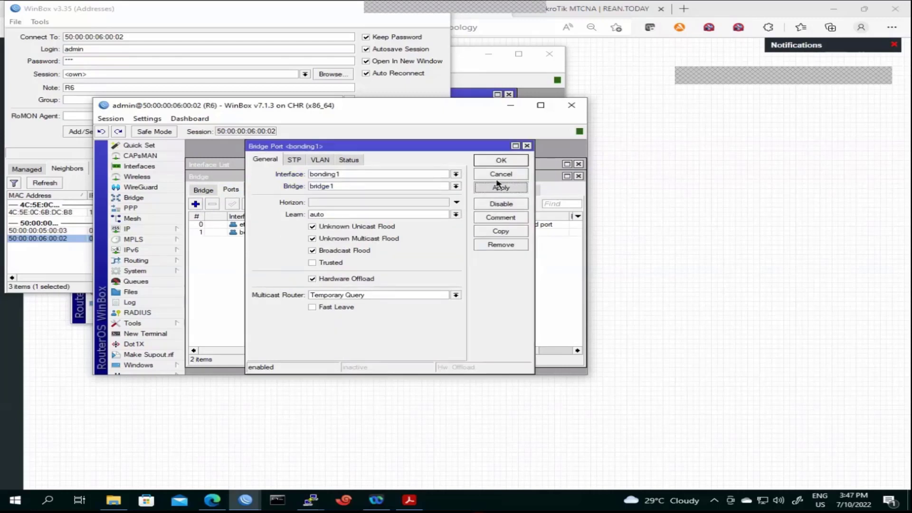
click(496, 160)
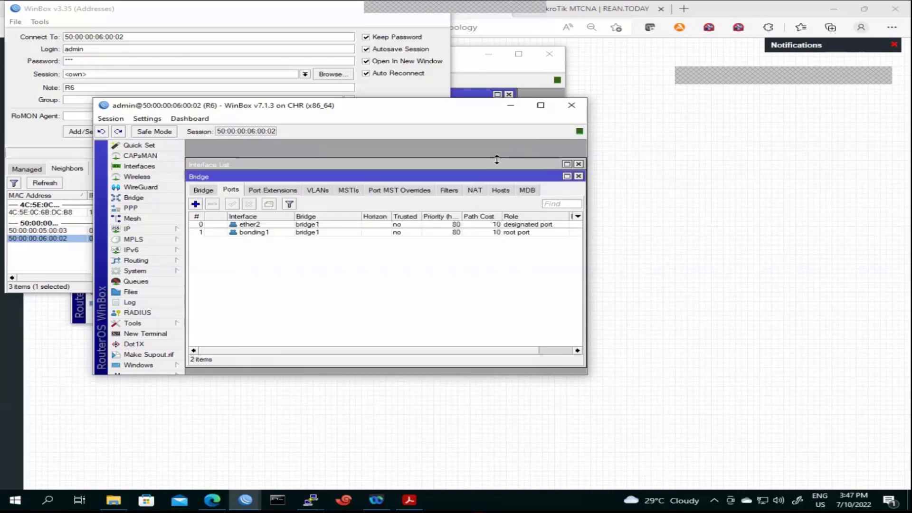
click(275, 232)
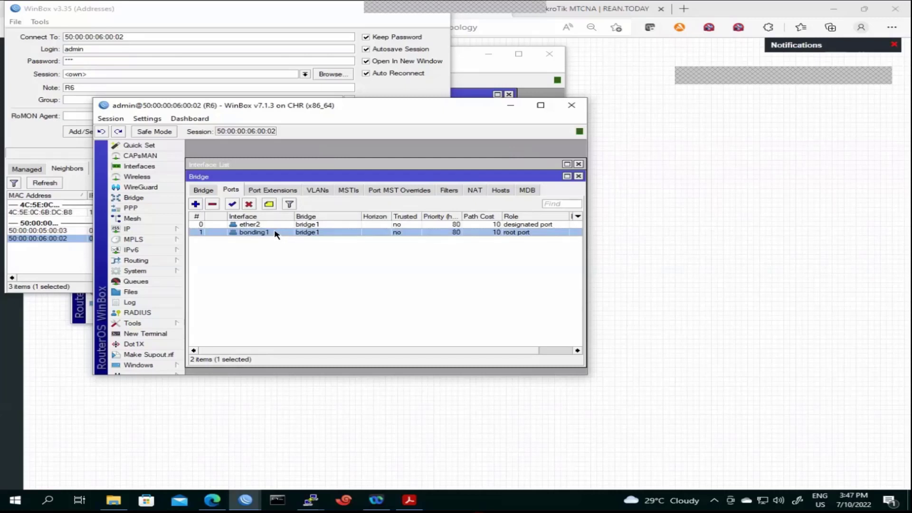
drag(273, 181, 274, 228)
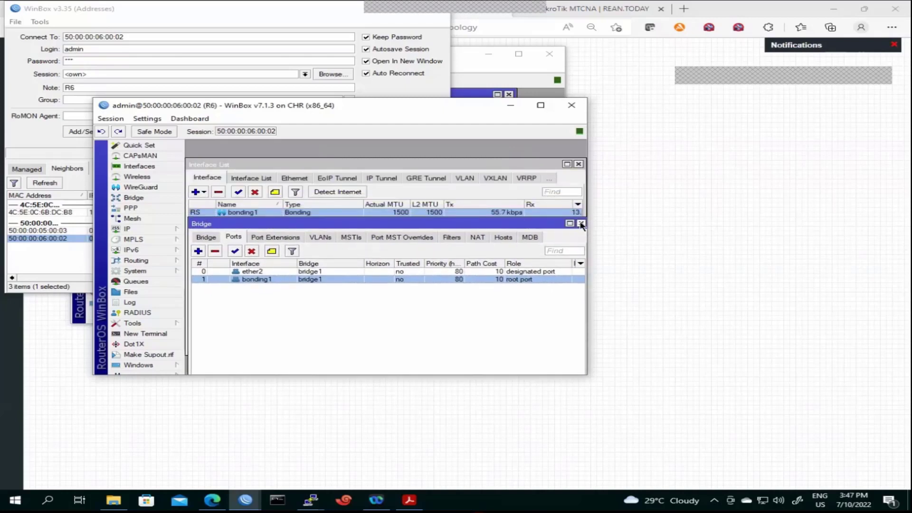
Recheck bonding1's Status, which still lists ether1 as an inactive port
click(580, 223)
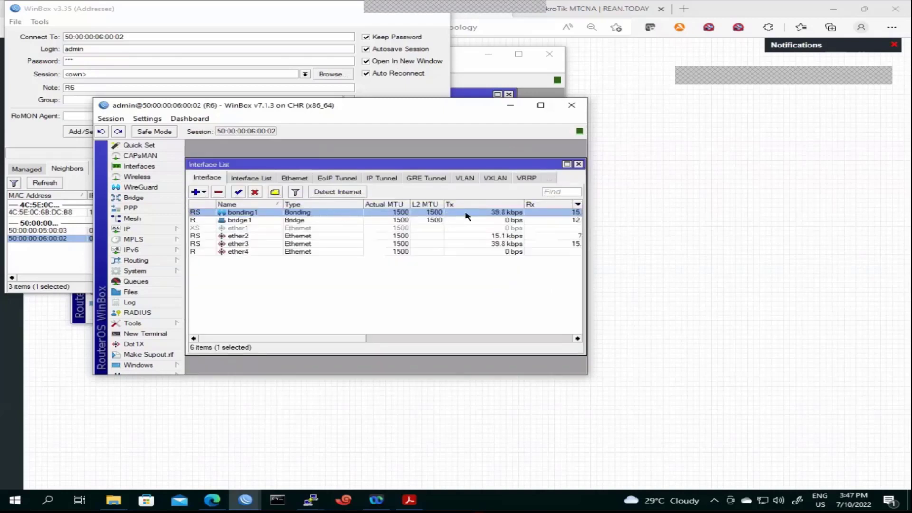
double_click(416, 214)
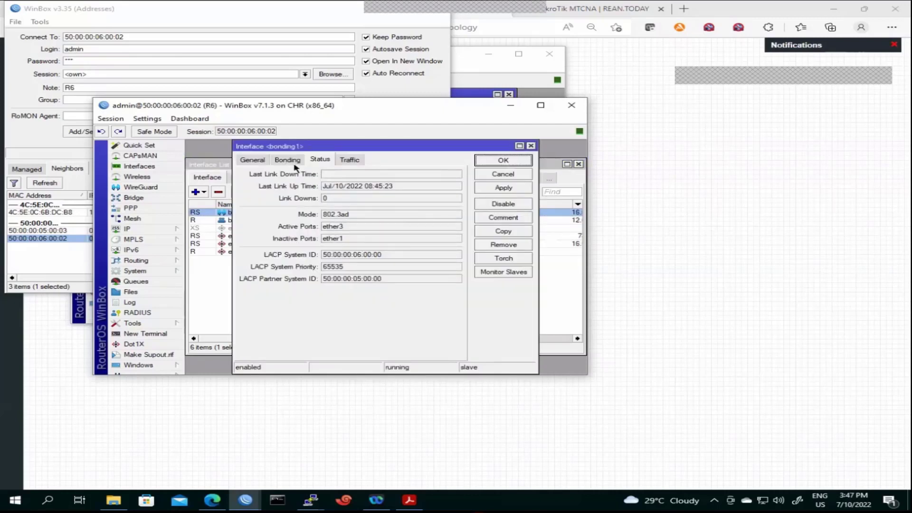
click(502, 160)
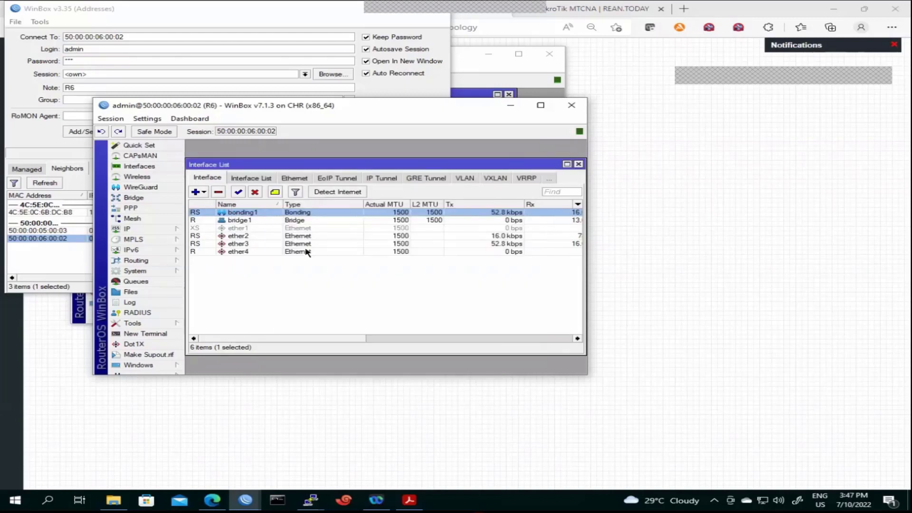
click(252, 229)
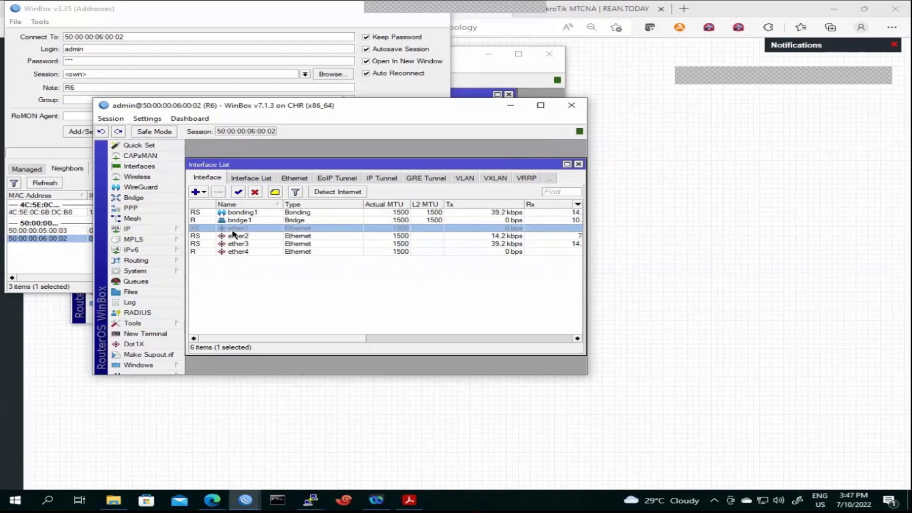
click(271, 214)
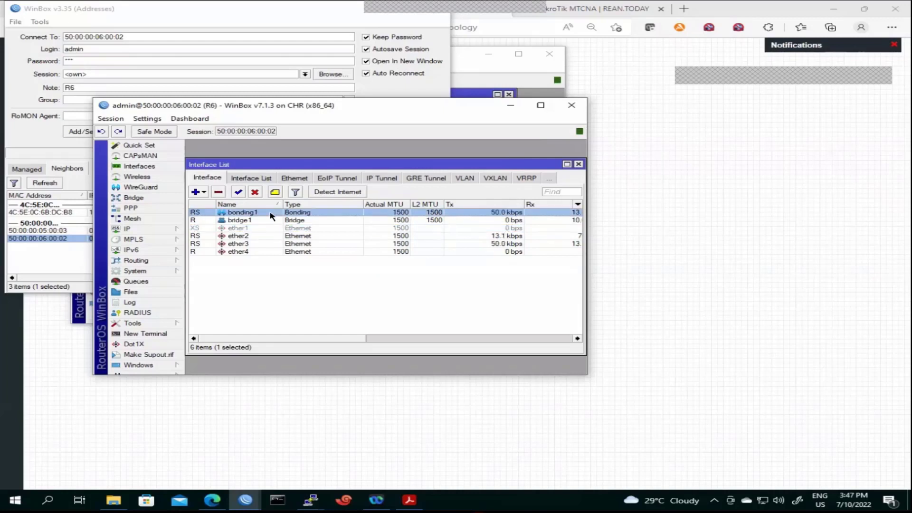
double_click(270, 215)
double_click(348, 239)
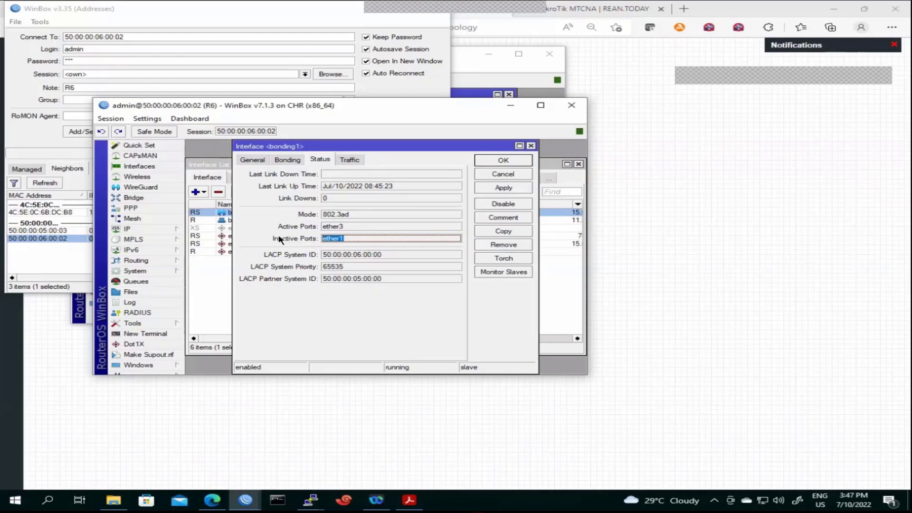
click(503, 160)
click(256, 281)
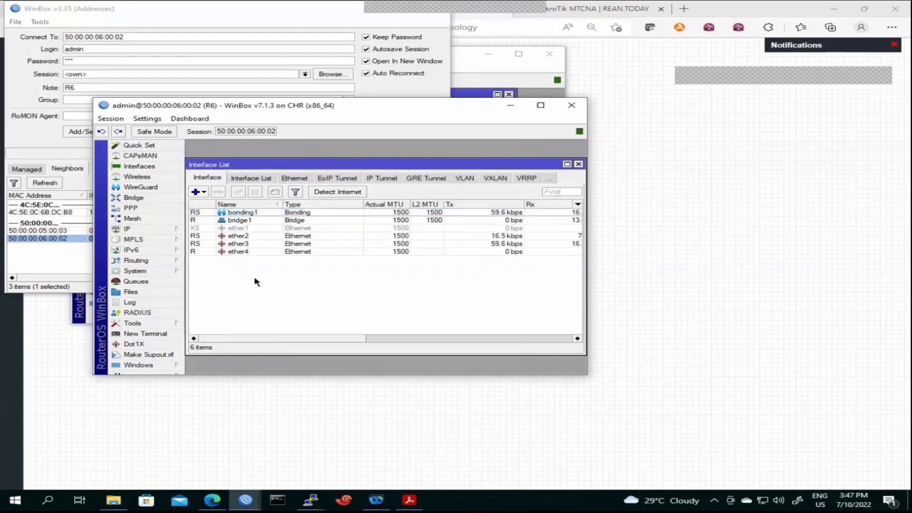
Enable the disabled ether1 and reopen bonding1's Status to recheck active ports
click(239, 230)
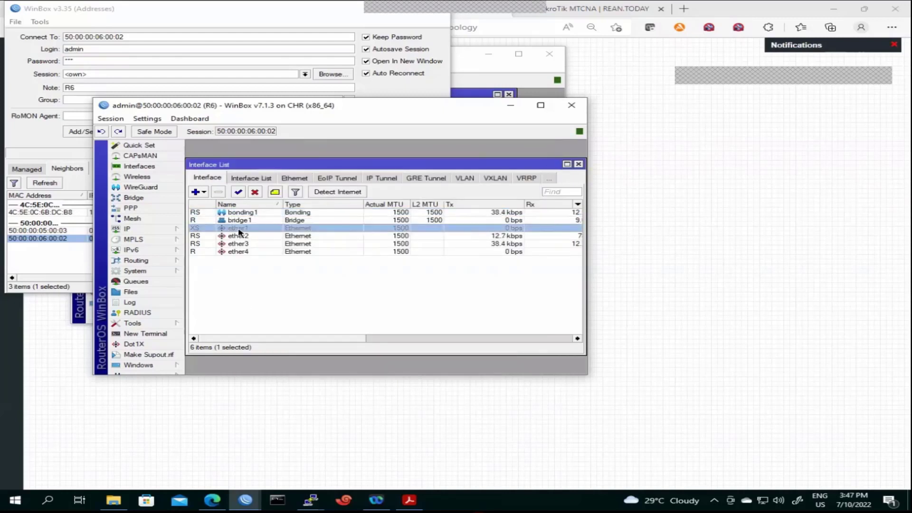
click(237, 191)
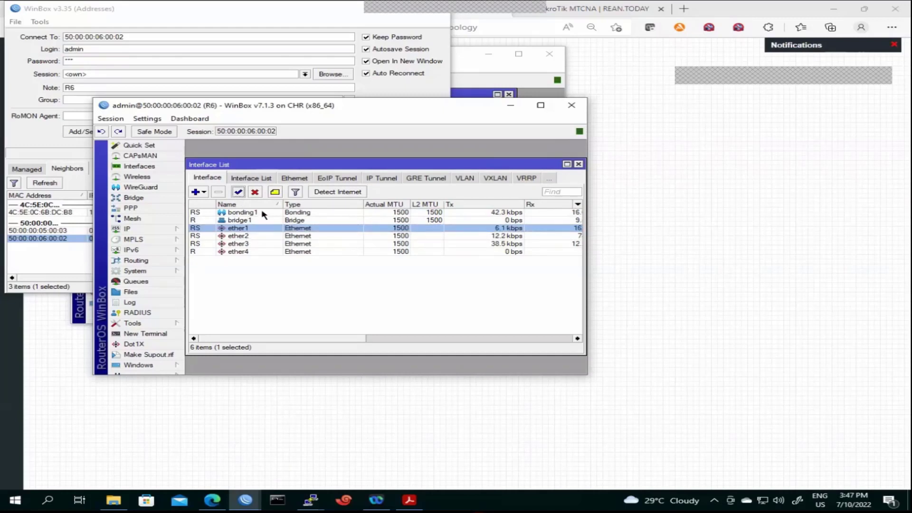
double_click(261, 214)
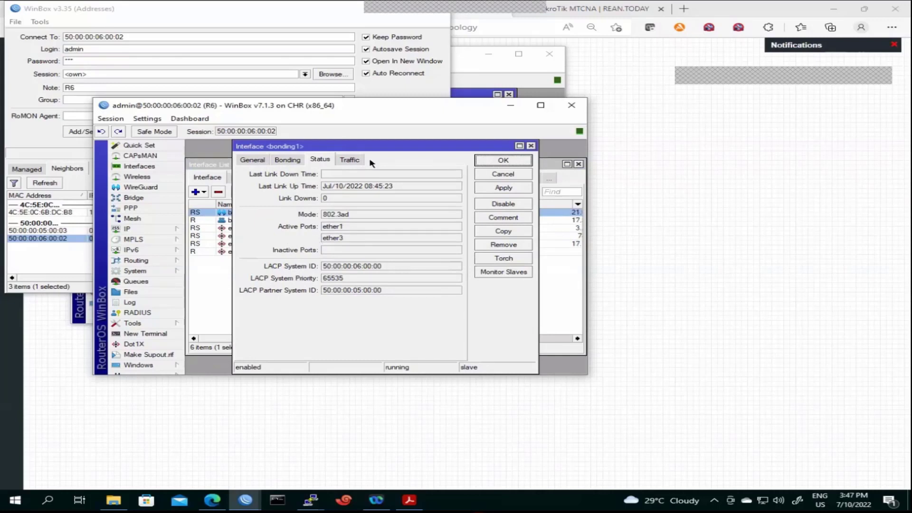
Review bonding1's Traffic, General and Bonding tabs, then minimize the WinBox launcher
click(354, 161)
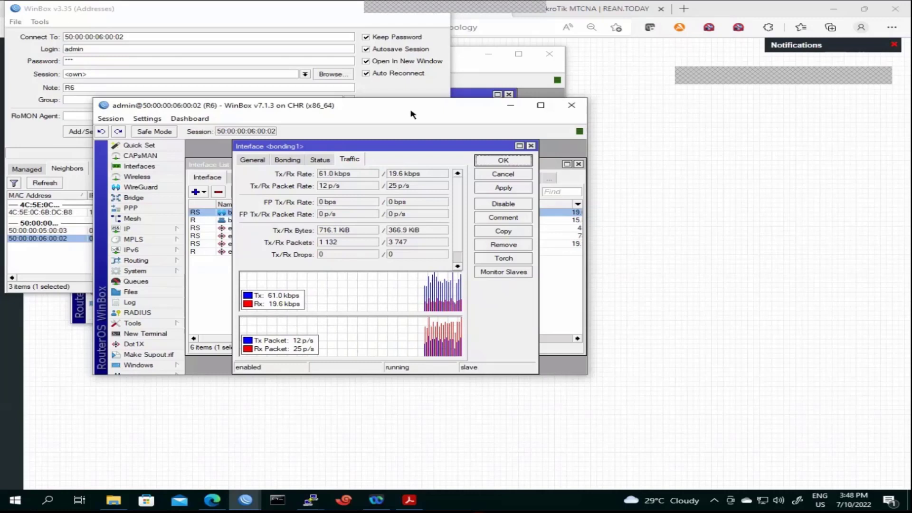
drag(411, 114, 428, 101)
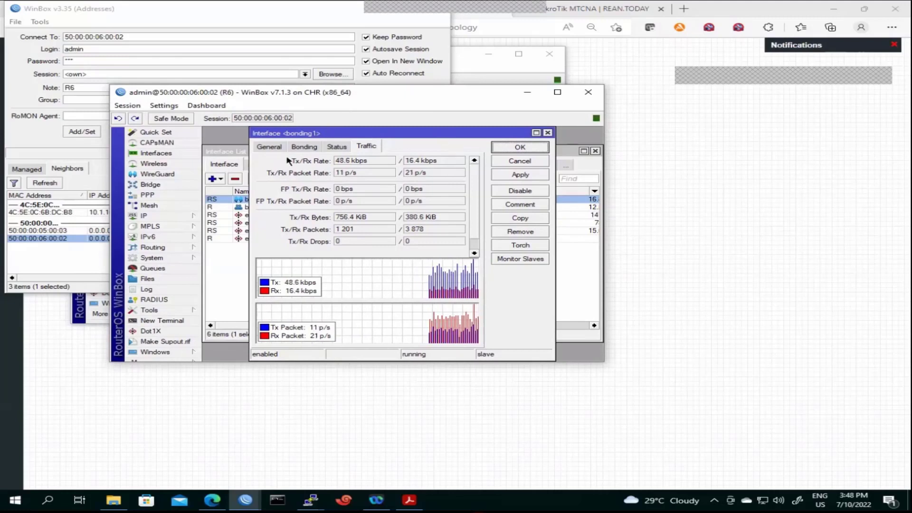
click(269, 148)
click(304, 146)
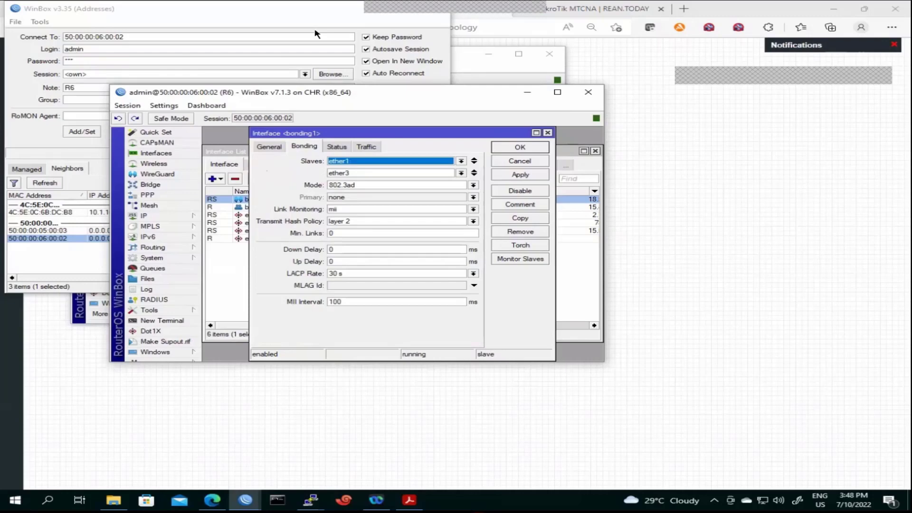
click(403, 9)
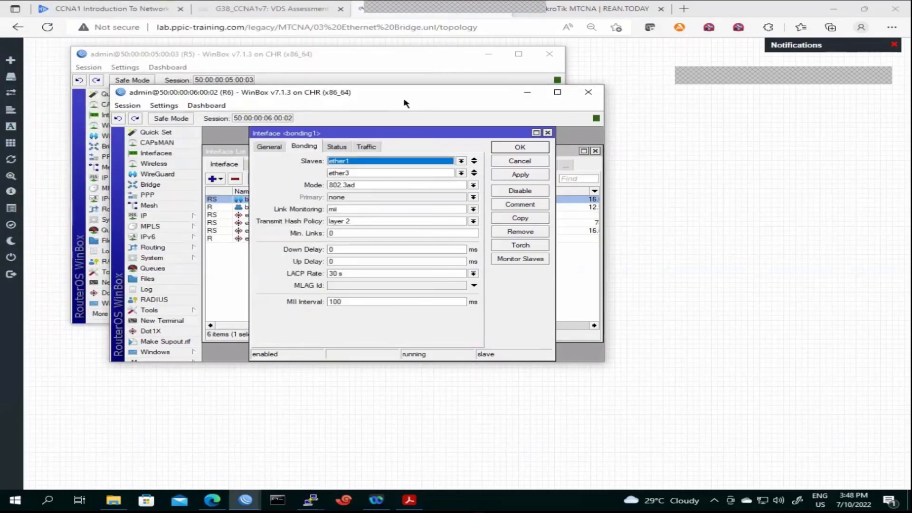
Close R6's windows and view R5's bonding1 Status with ether1 and ether3 both active
drag(404, 100, 595, 93)
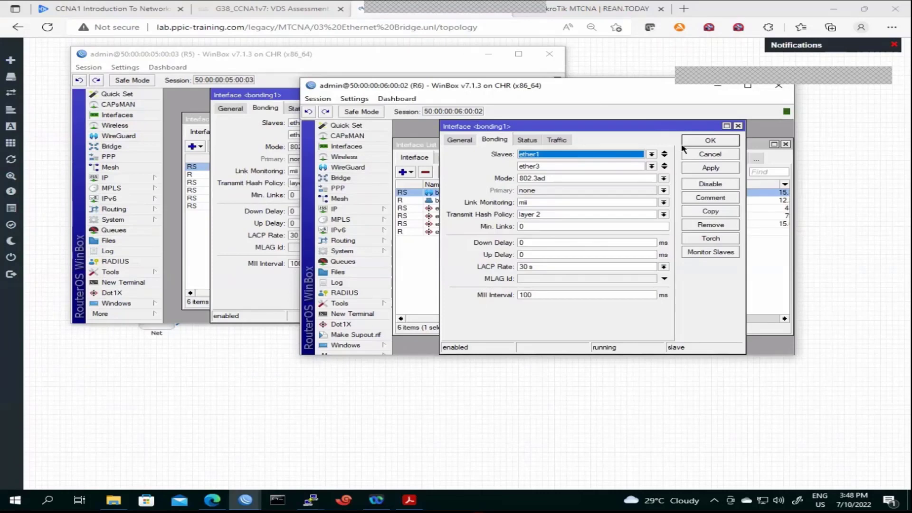
click(689, 140)
click(718, 90)
click(481, 109)
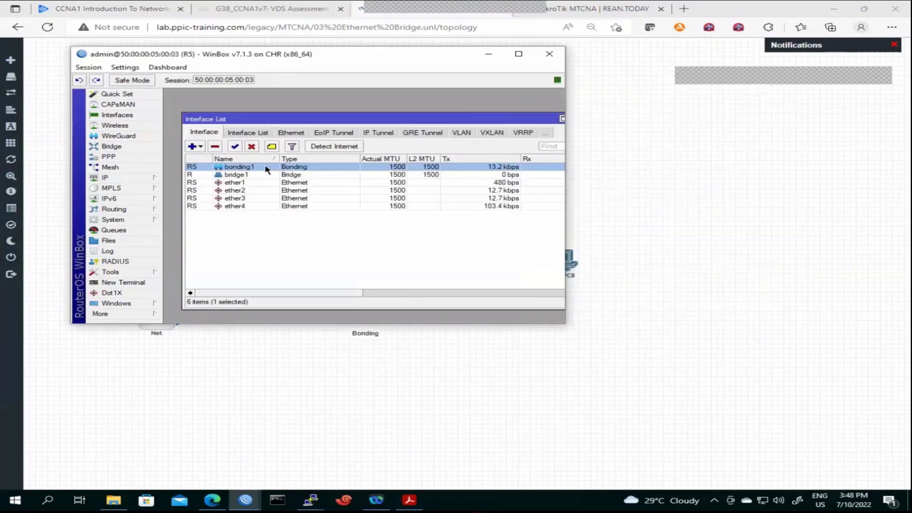
double_click(264, 167)
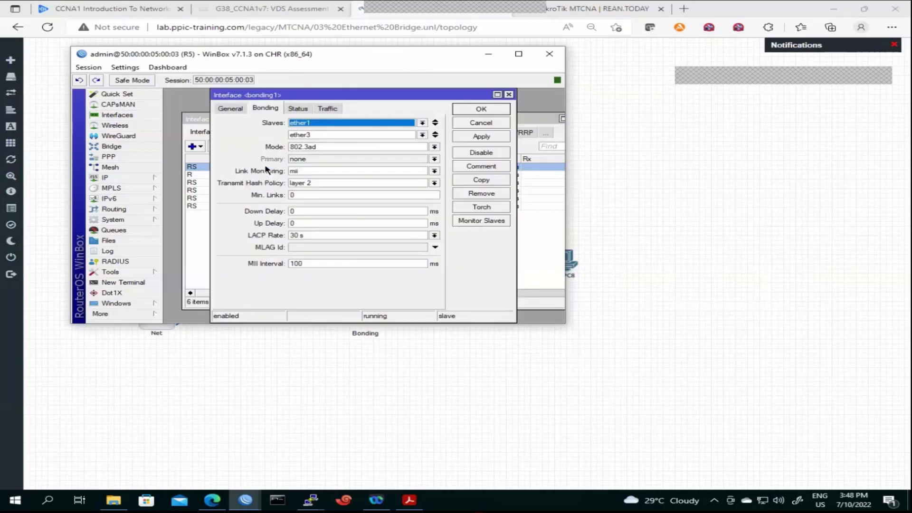
click(303, 109)
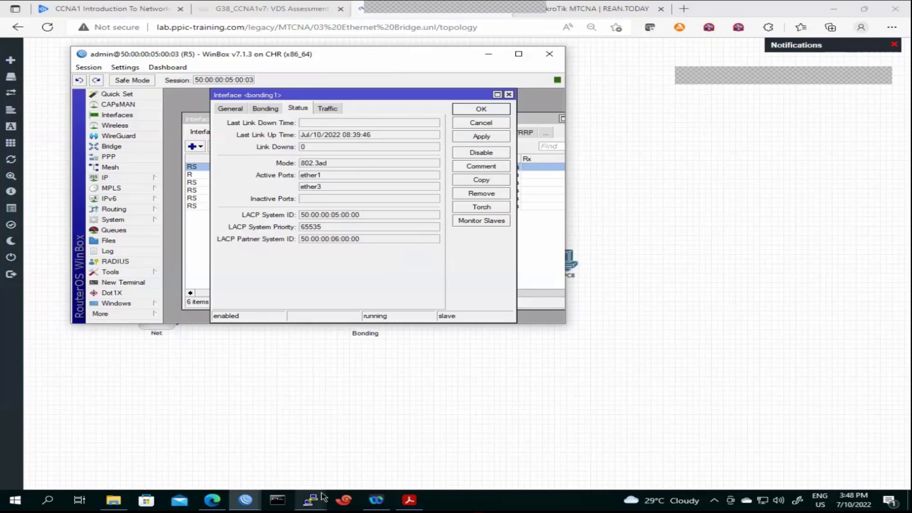
click(278, 504)
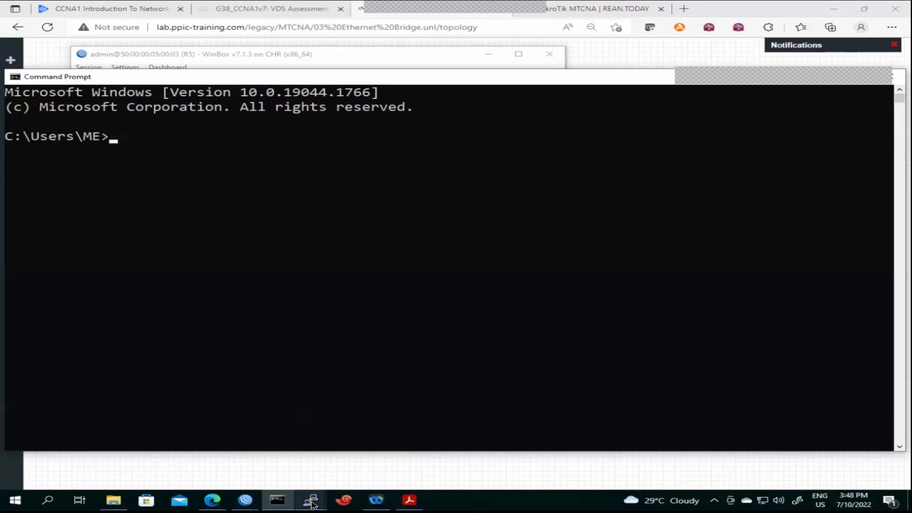
Check VPC8's pings to 10.1.10.114, review R5's ether1 and ether3, and show the EVE-NG topology
click(312, 503)
drag(292, 68, 377, 133)
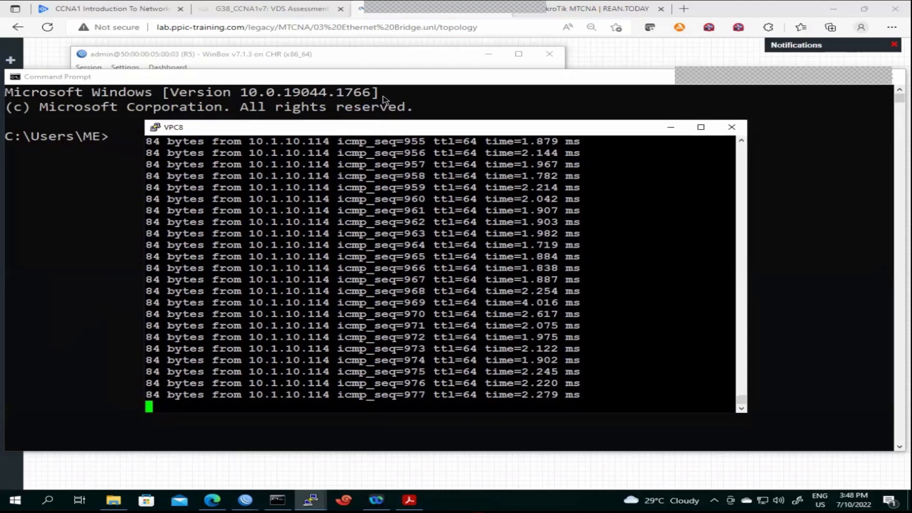
click(391, 65)
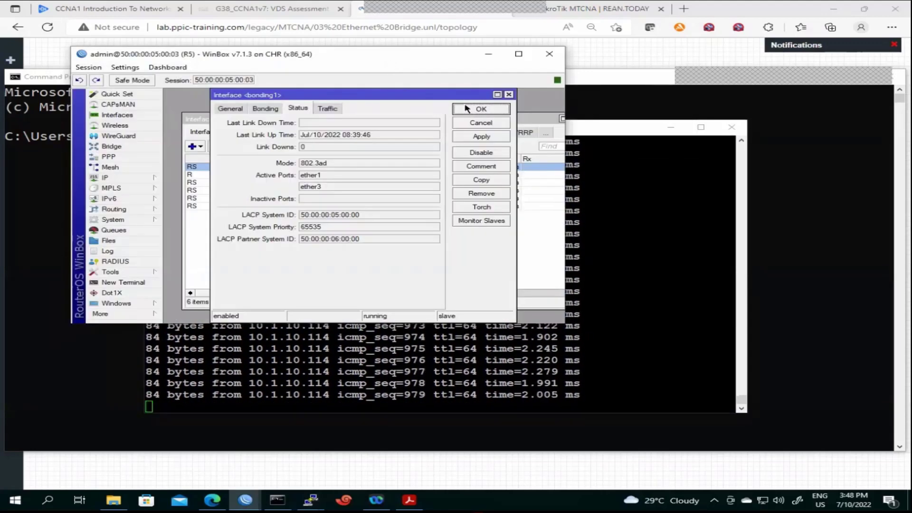
click(481, 109)
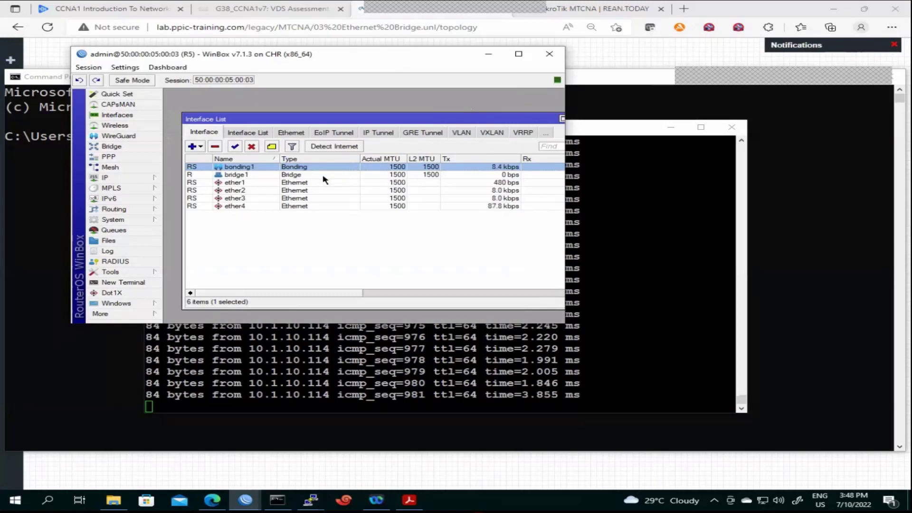
click(278, 183)
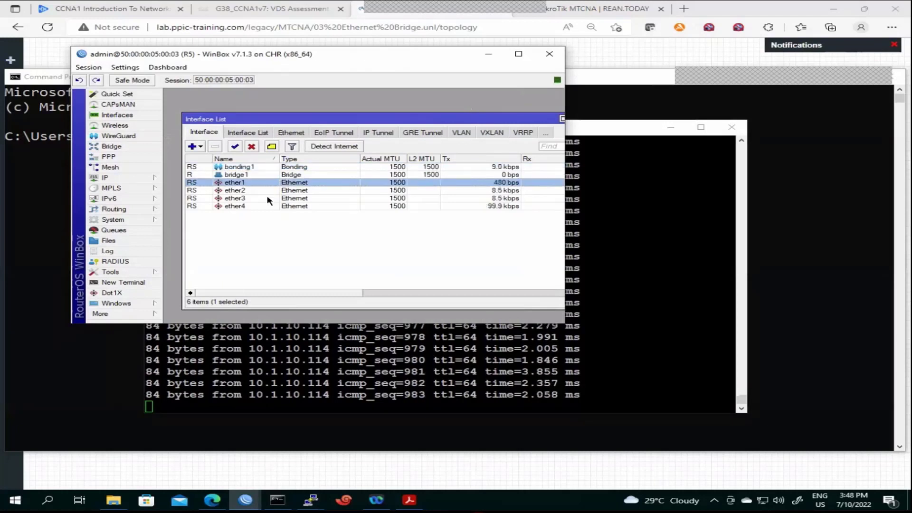
click(268, 198)
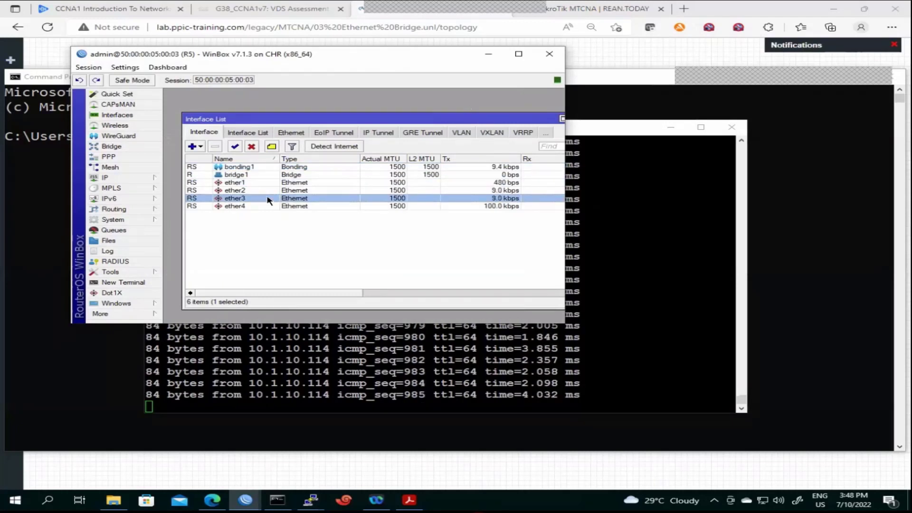
click(241, 184)
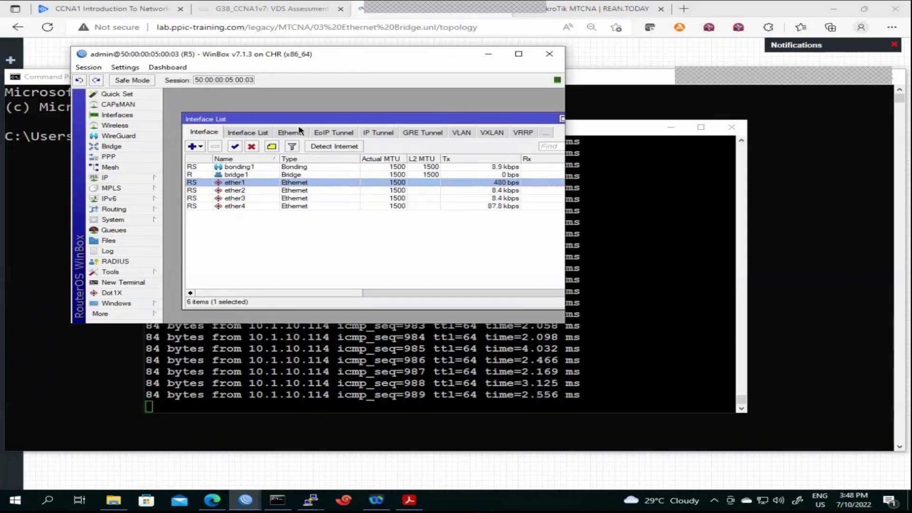
drag(315, 53, 246, 29)
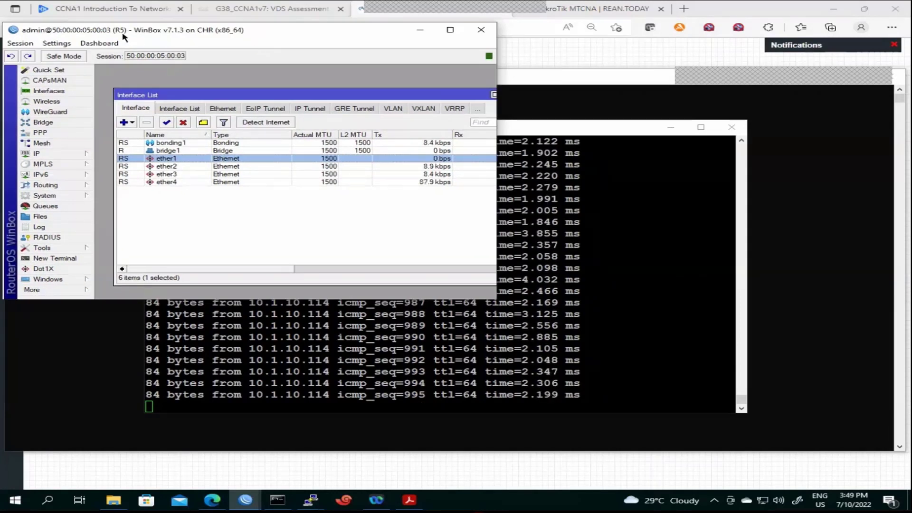
click(207, 474)
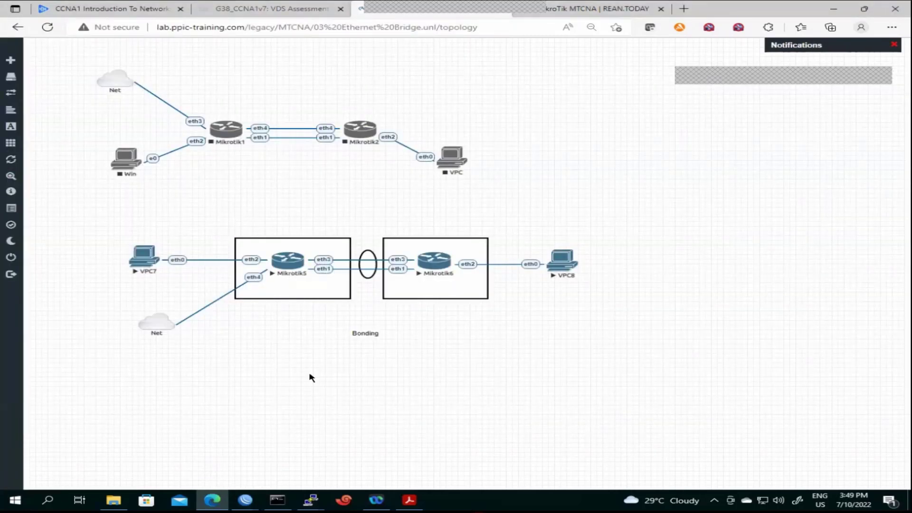
Place VPC8's running ping console to 10.1.10.114 at the lower right beside R5's Interface List
click(250, 502)
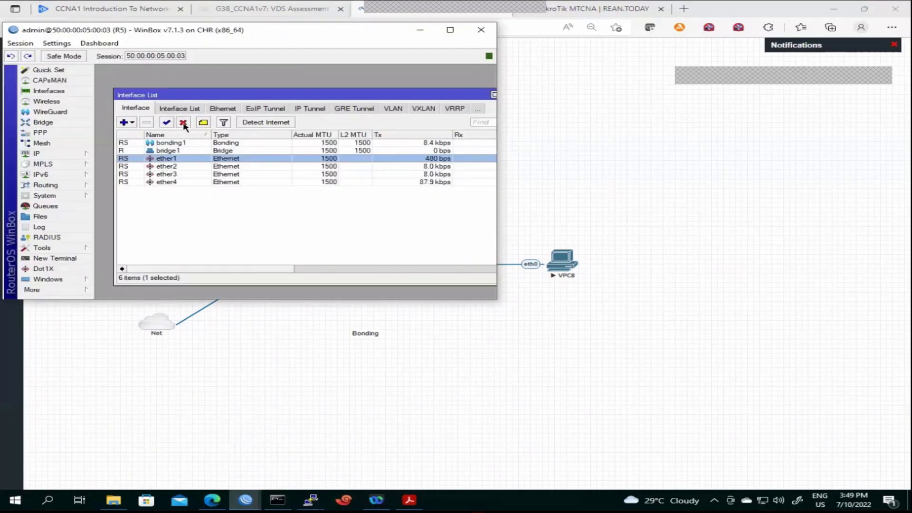
click(311, 502)
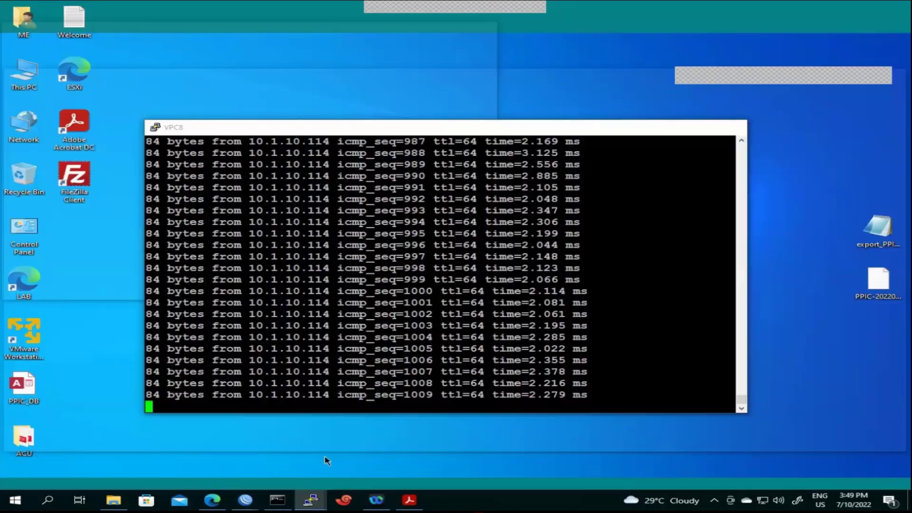
click(326, 456)
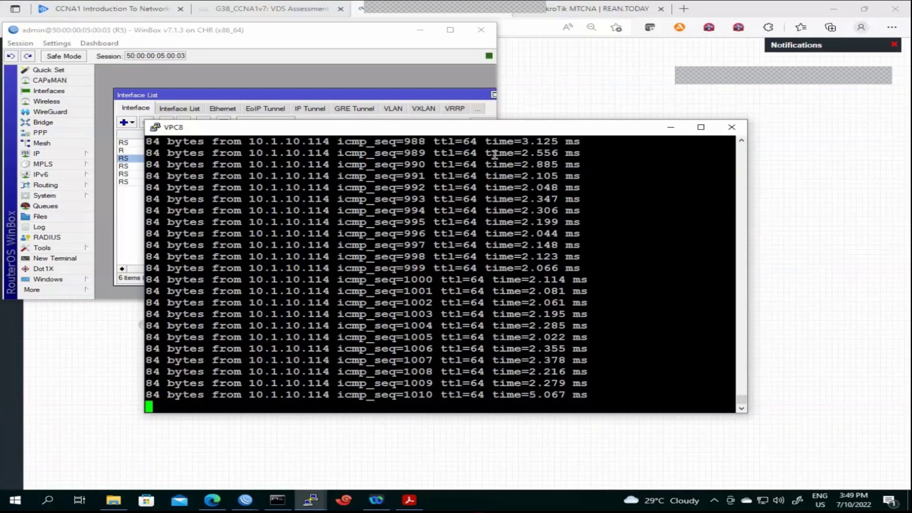
drag(436, 127, 645, 186)
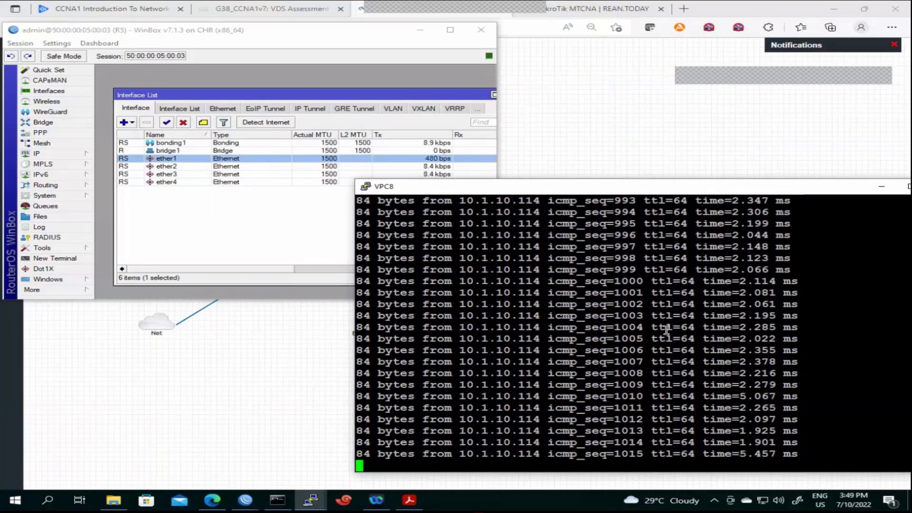
Disable and re-enable ether1, then disable ether3 while watching VPC8's pings
click(183, 123)
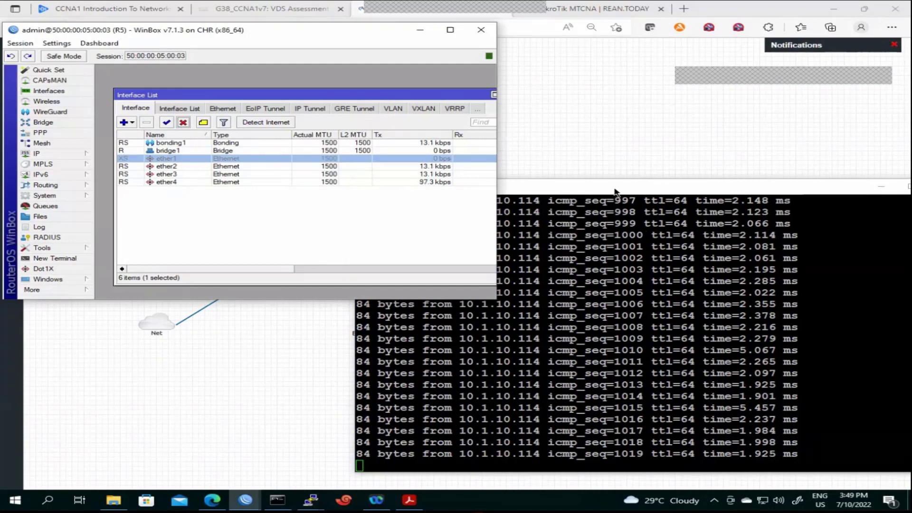
click(595, 183)
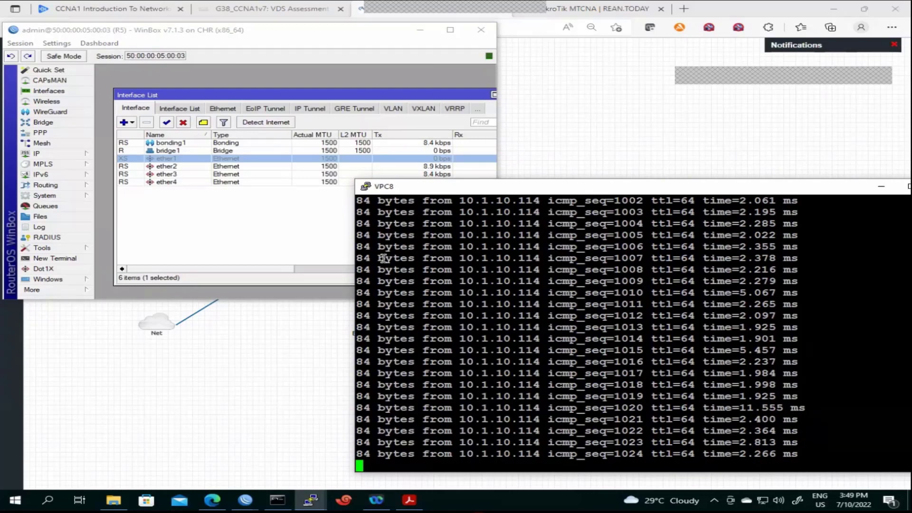
click(166, 122)
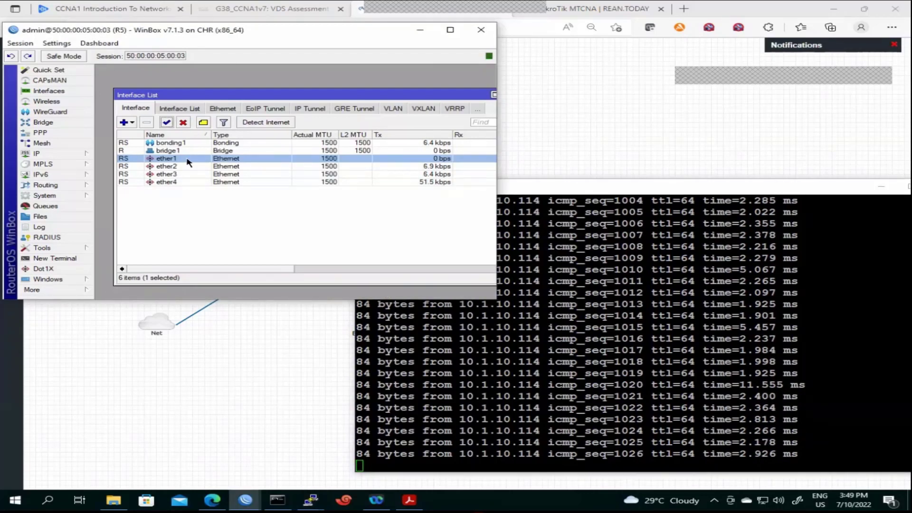
click(187, 176)
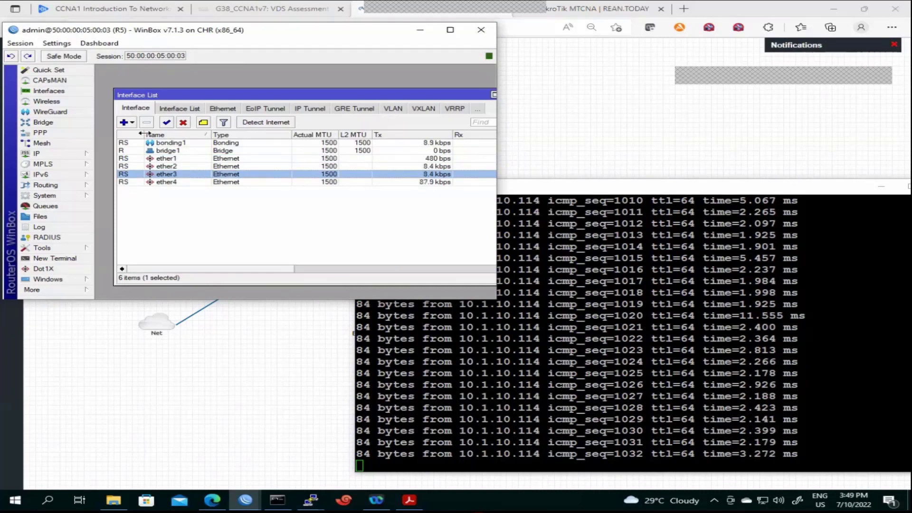
click(183, 123)
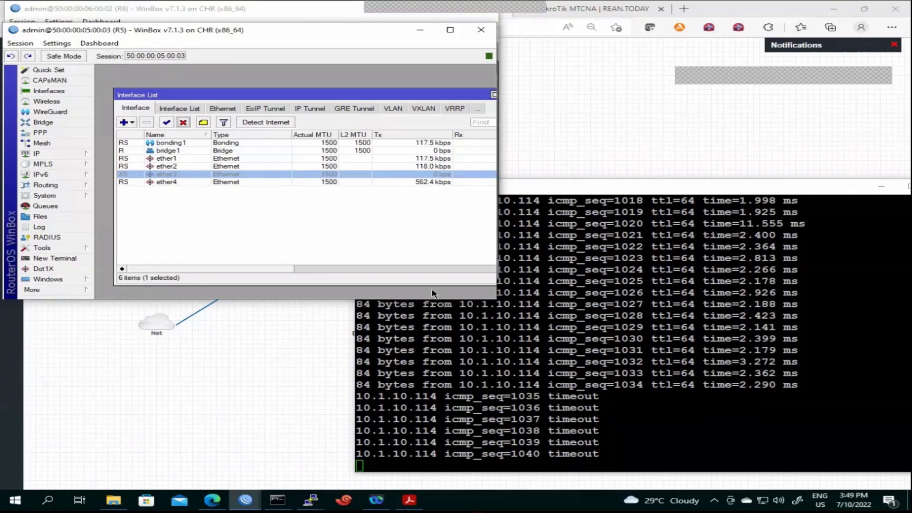
Review bonding1's Status and Traffic tabs, then bring the VPC7 console forward
double_click(262, 143)
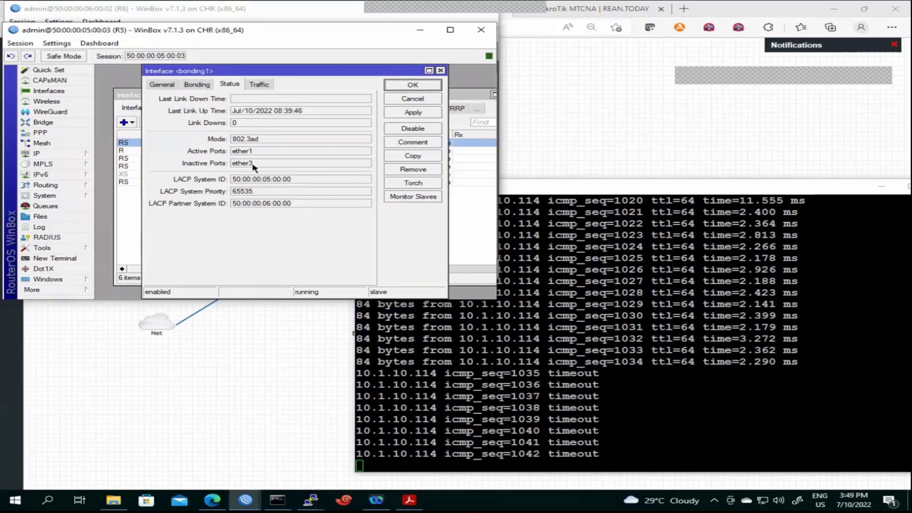
click(255, 85)
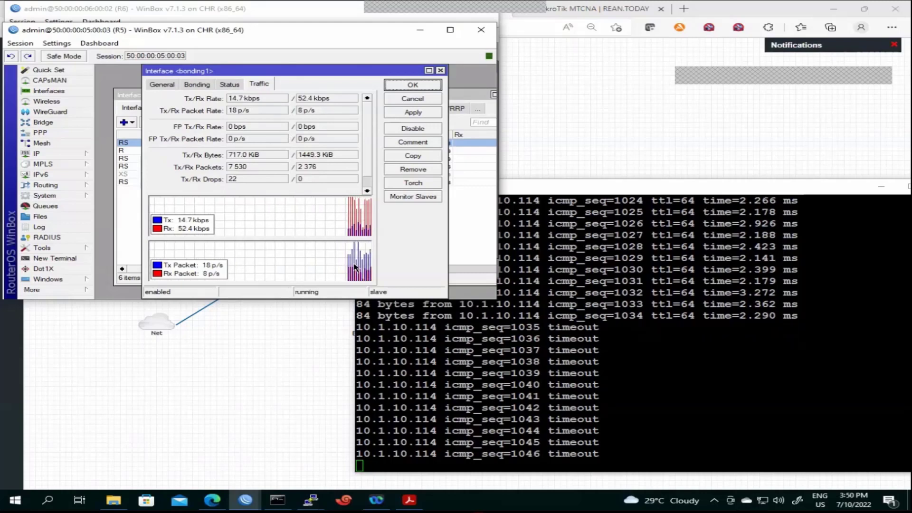
click(301, 502)
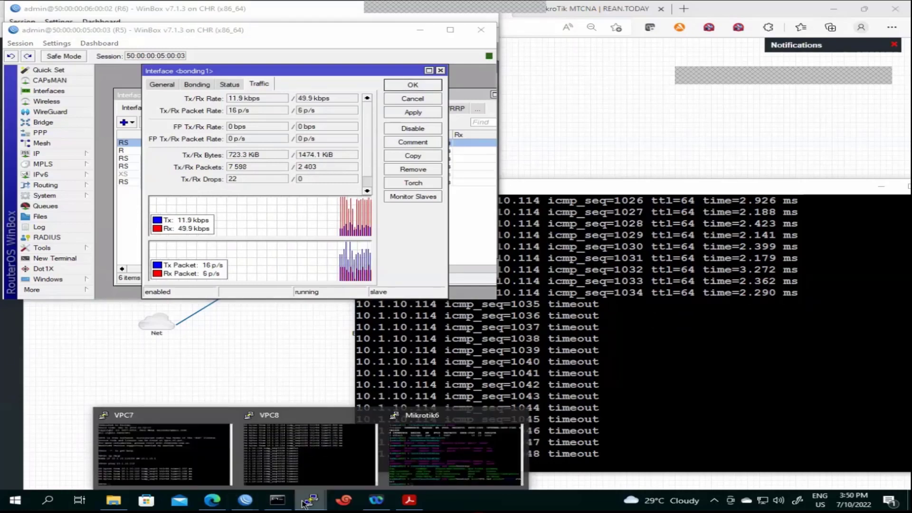
click(131, 464)
Raise the VPC7 console and rerun ping 10.1.10.115, which reports host not reachable
drag(533, 218, 533, 128)
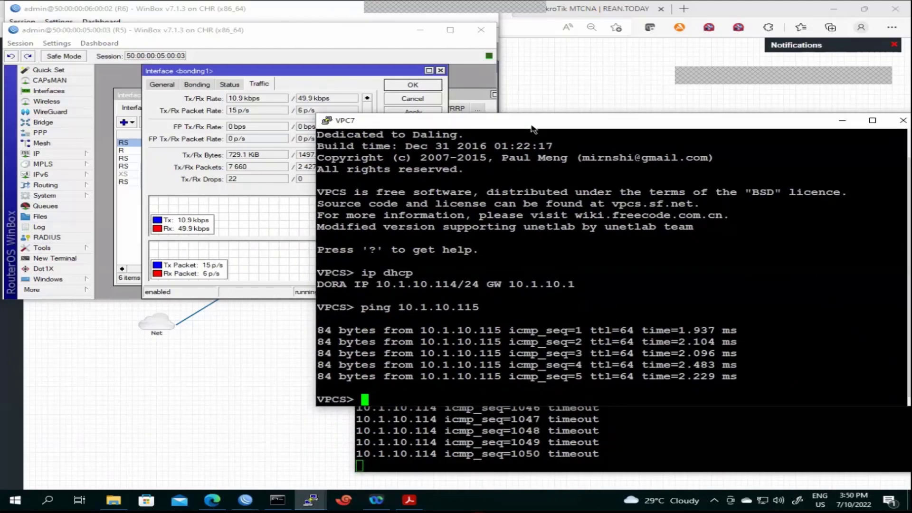
key(Up)
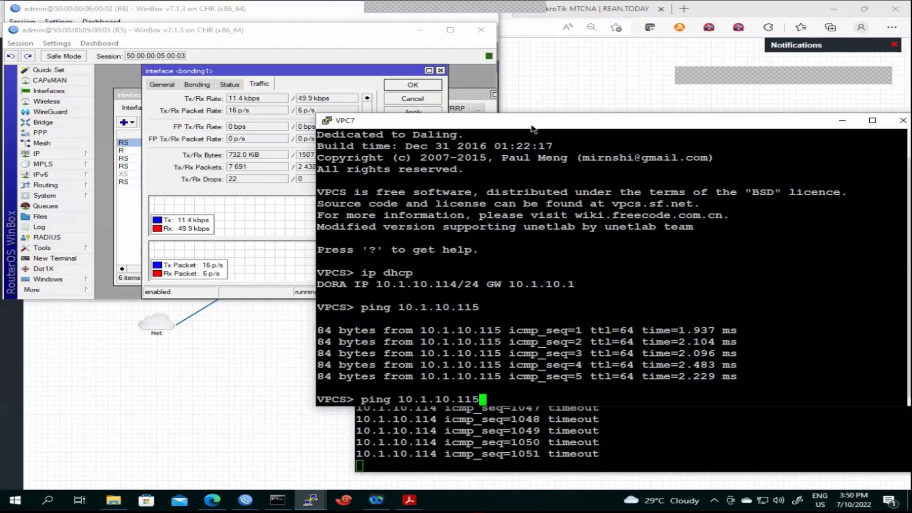
key(Return)
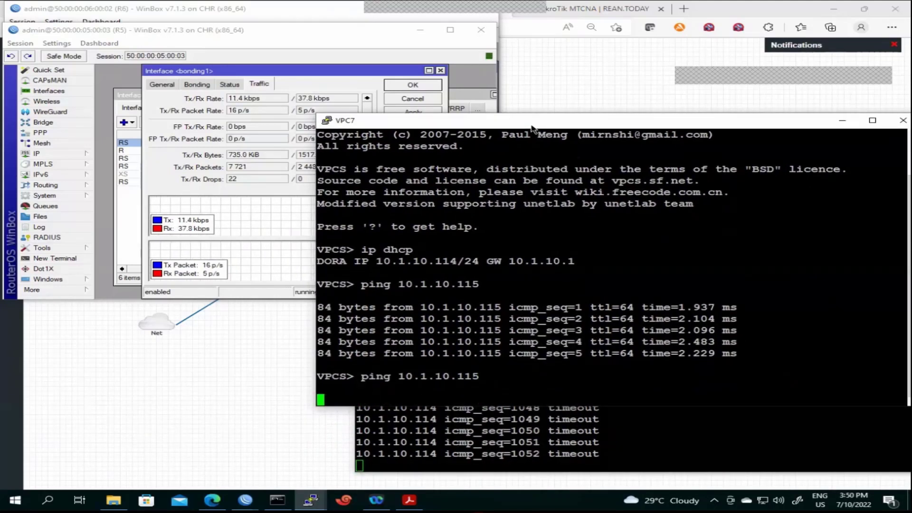
Cycle through the bonding1 properties, VPC7, VPC8 and R5 interface list windows
click(253, 209)
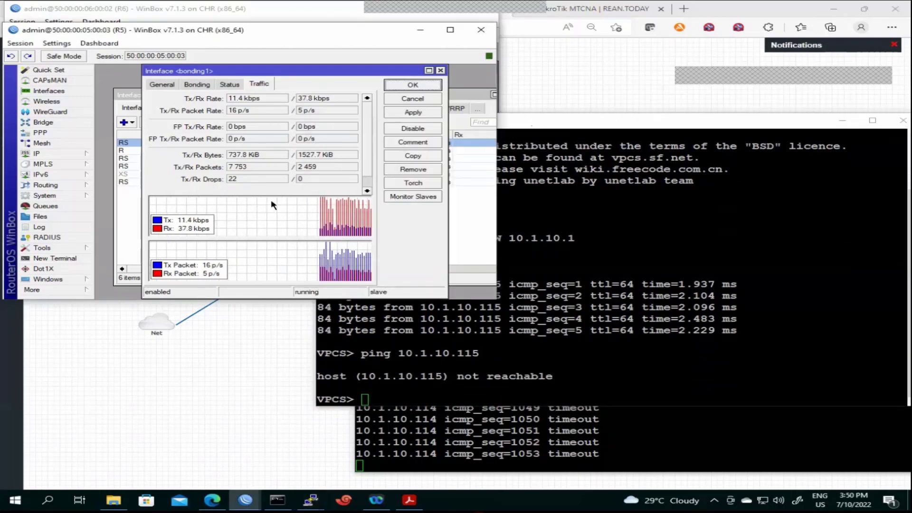
click(572, 361)
click(572, 420)
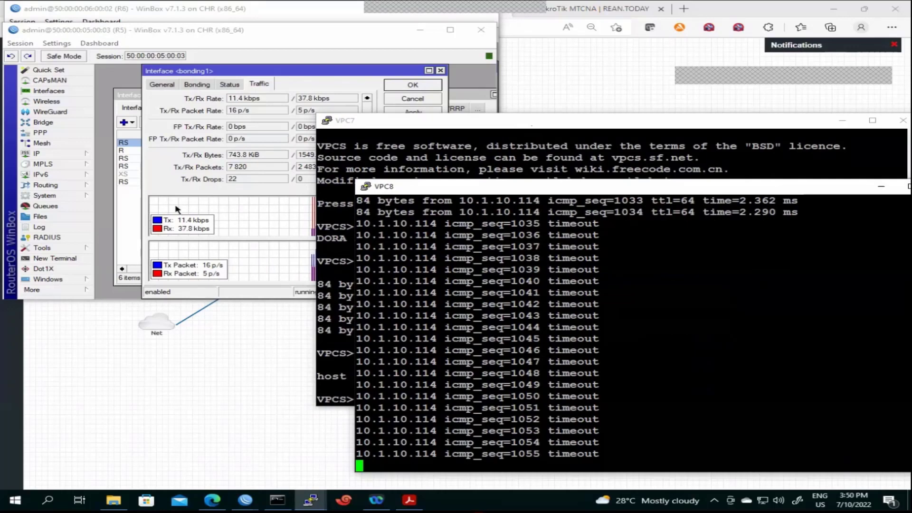
click(133, 209)
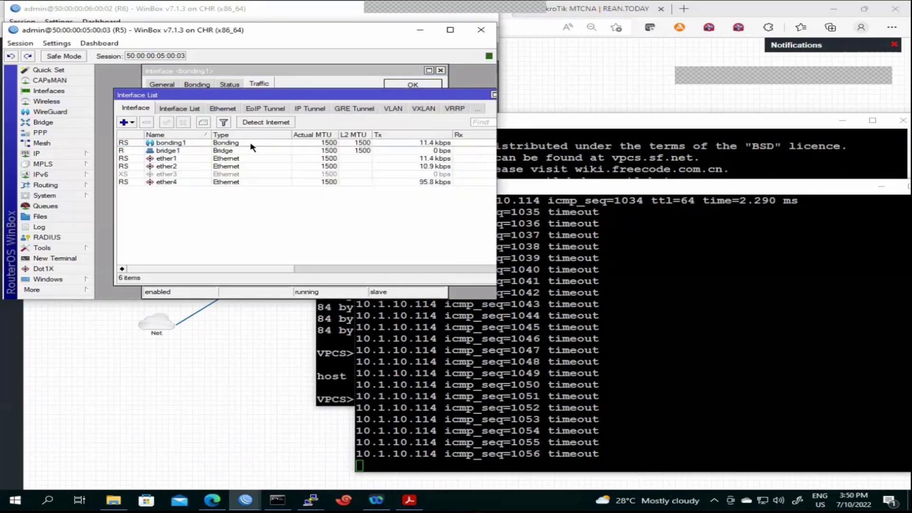
double_click(270, 142)
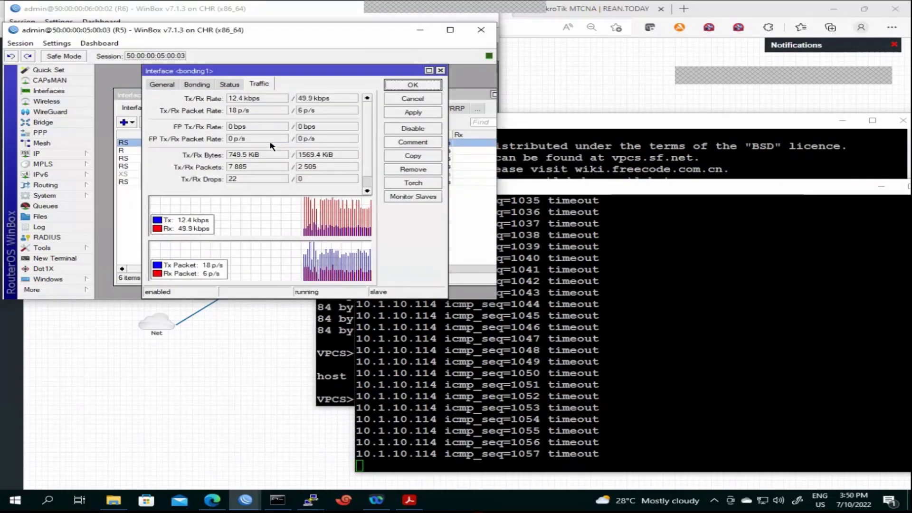
click(195, 86)
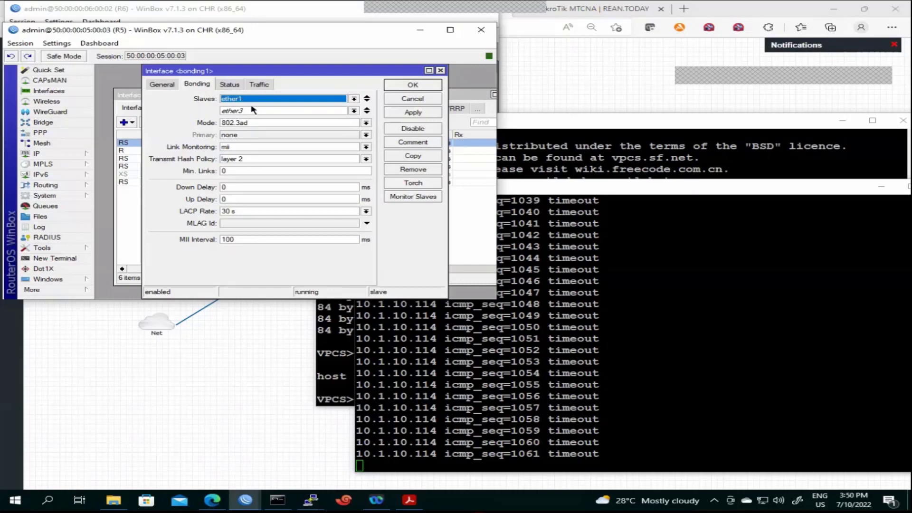
click(230, 84)
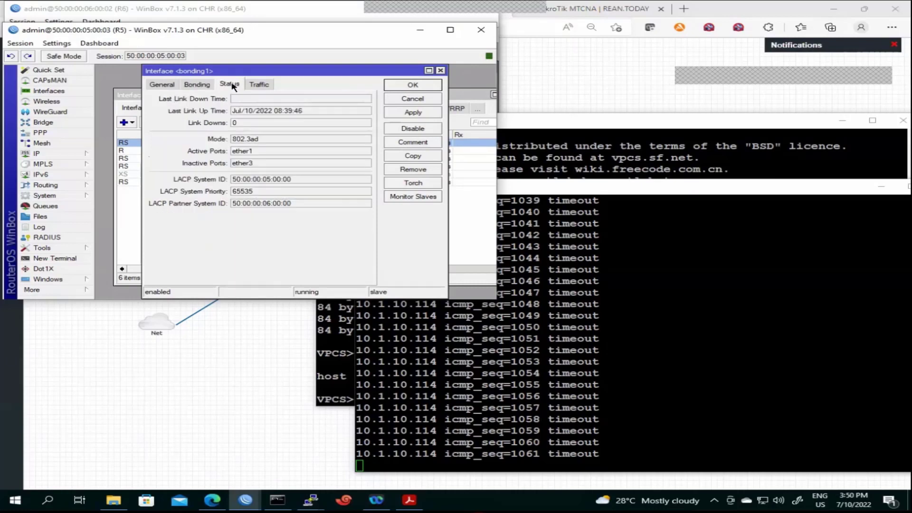
double_click(257, 152)
double_click(236, 162)
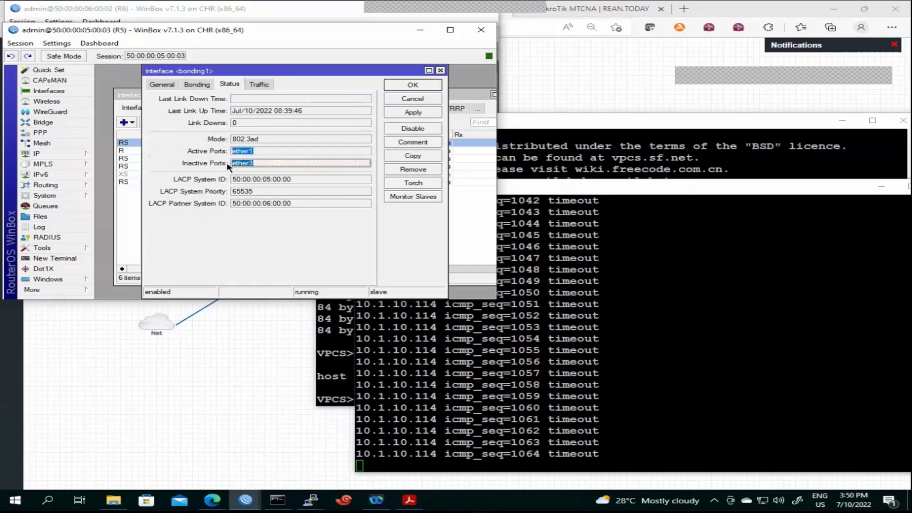
click(411, 85)
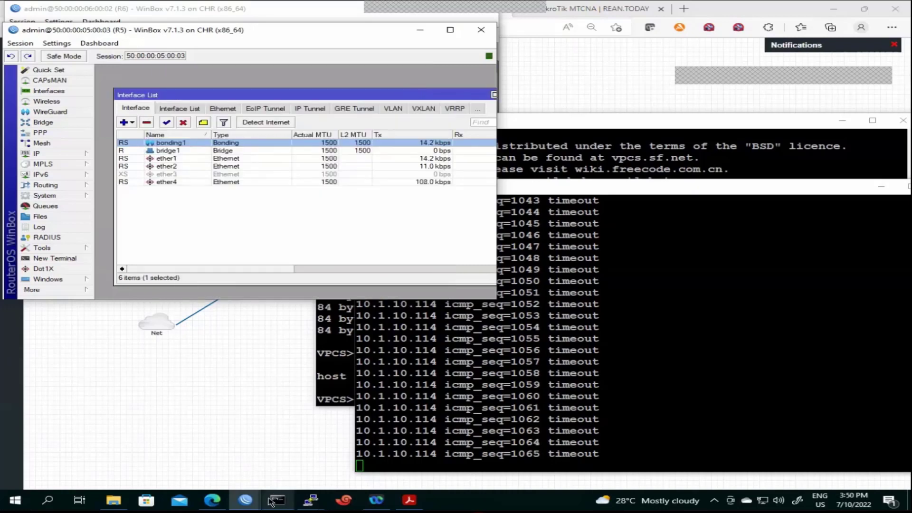
Switch to the R6 session and move its window beside R5
mouse_move(254, 503)
click(327, 467)
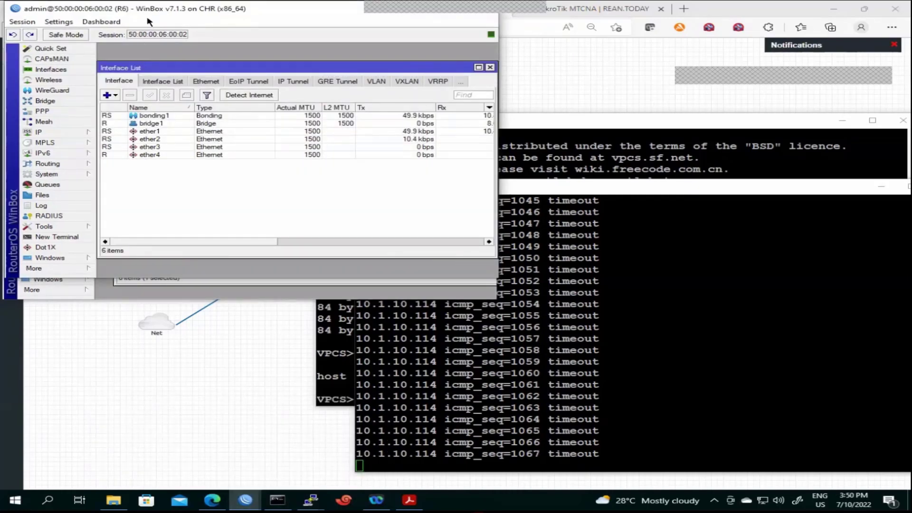
drag(149, 13, 495, 186)
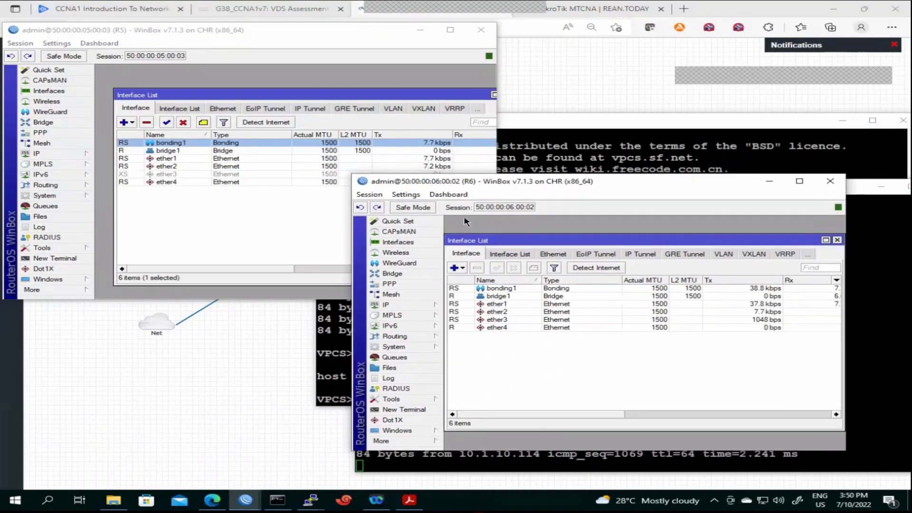
Check R6's bonding1 Status: ether1 active, ether3 inactive, then close the dialog
double_click(515, 288)
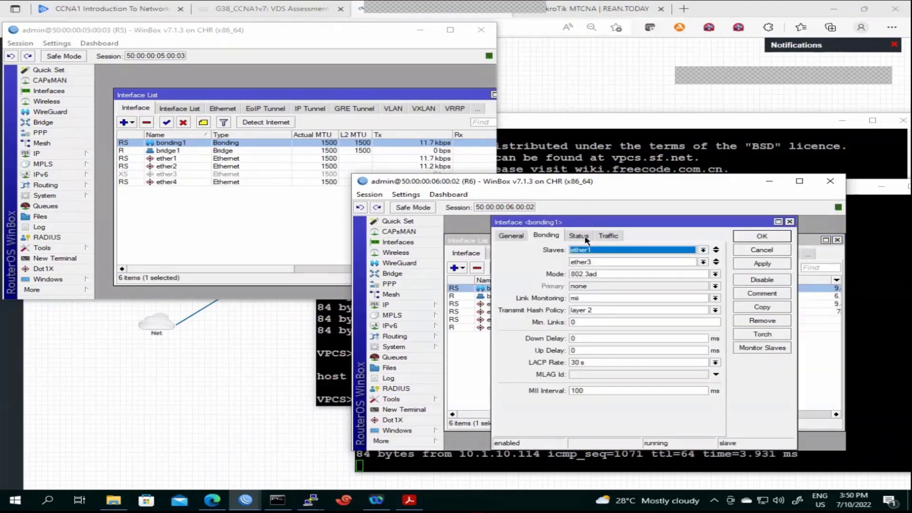
click(579, 236)
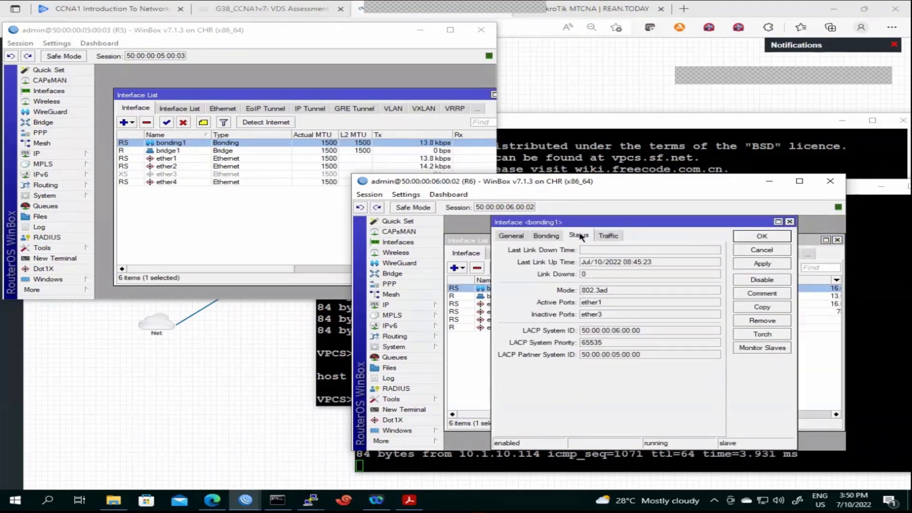
click(602, 305)
double_click(602, 305)
double_click(592, 314)
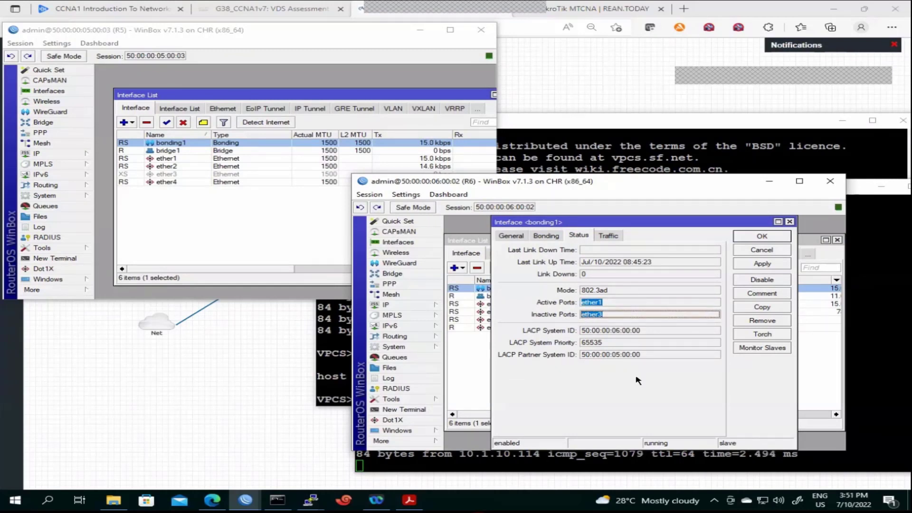
click(544, 236)
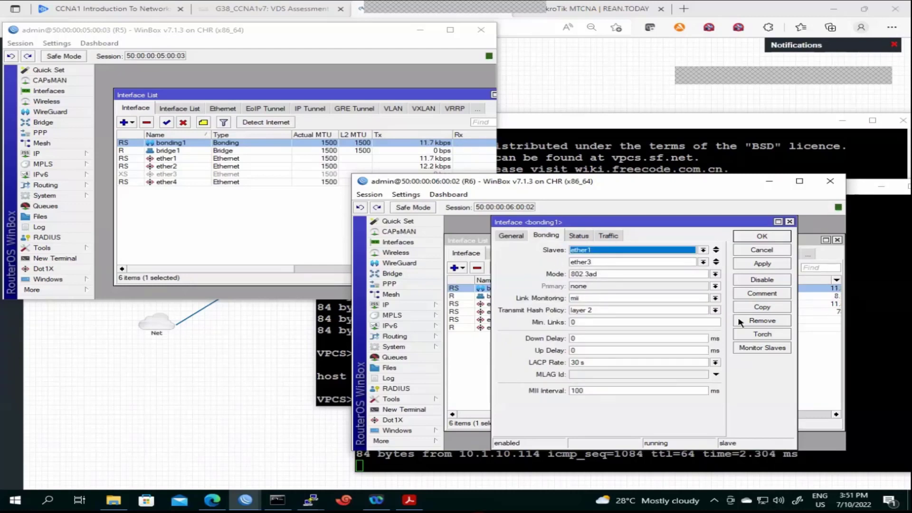
click(761, 236)
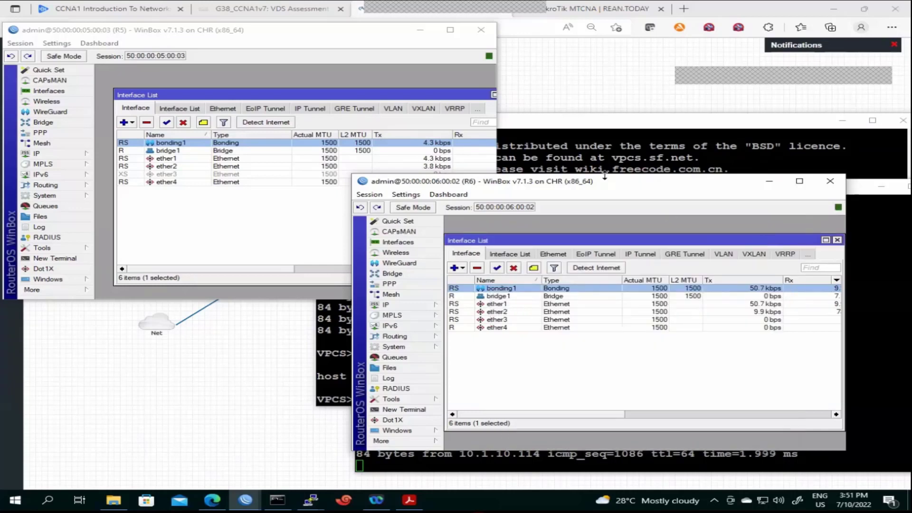
Confirm bonding1 is listed in R5's bridge ports, then re-enable ether3 on R5
click(187, 175)
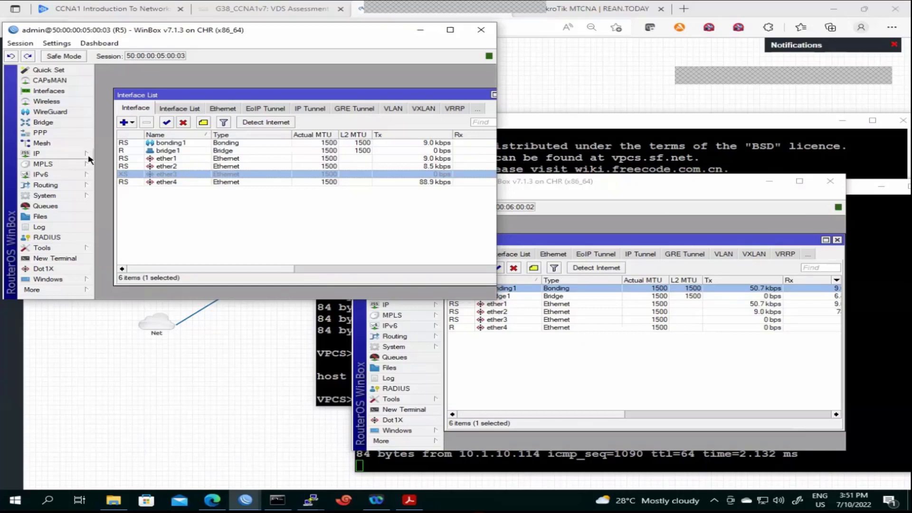
click(60, 123)
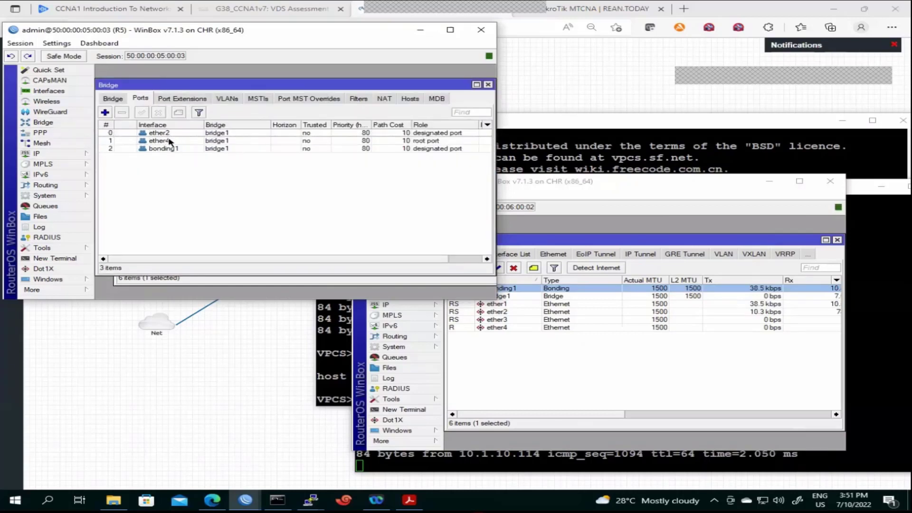
click(175, 150)
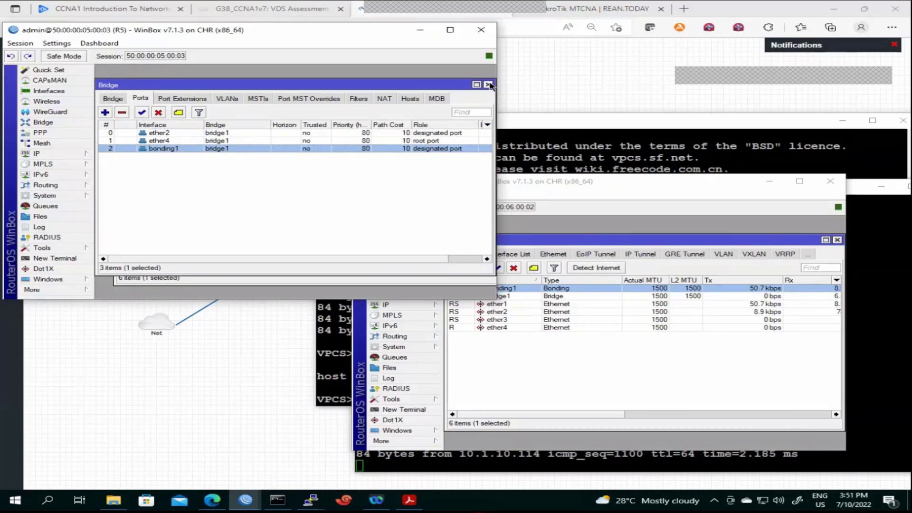
click(488, 85)
click(166, 123)
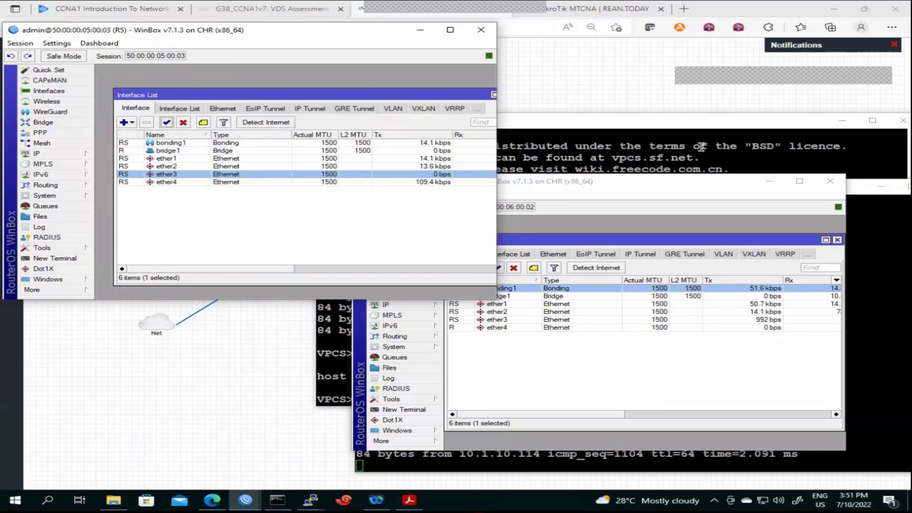
drag(664, 185, 380, 183)
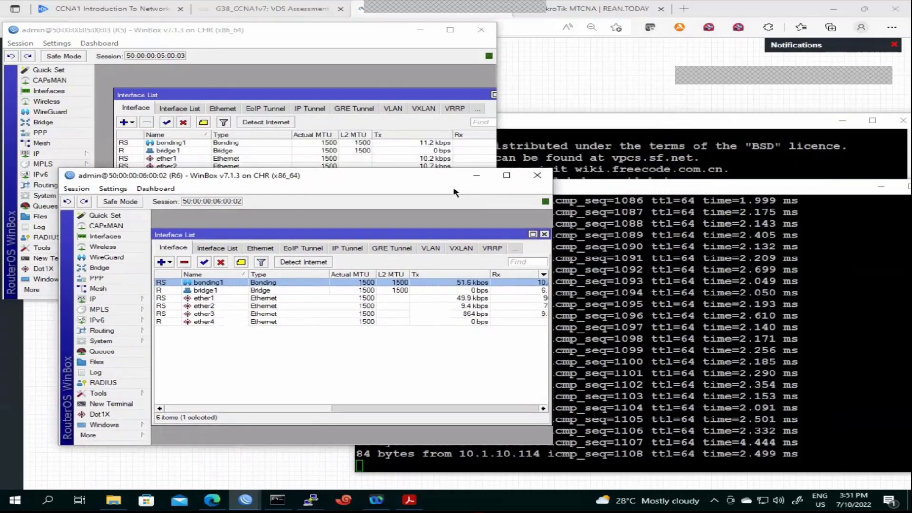
Disable ether3 on R6, which drops the R6 WinBox session
click(693, 163)
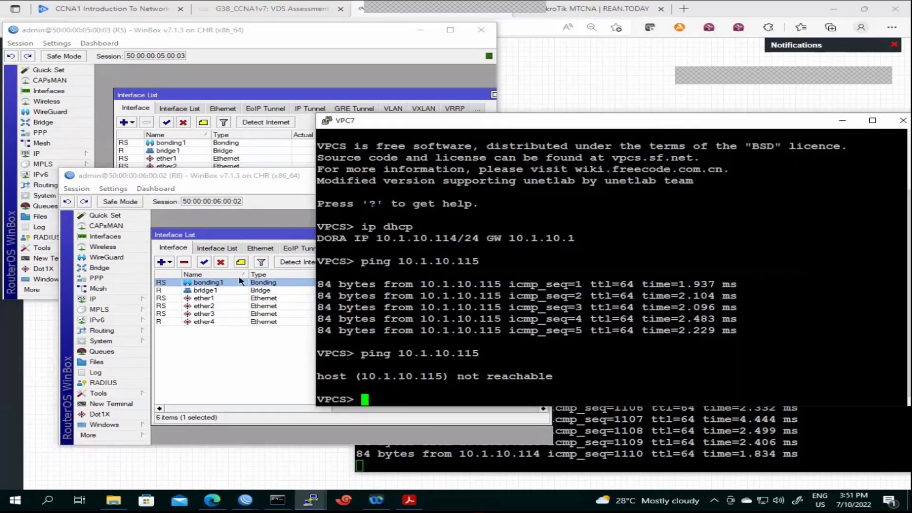
click(226, 318)
click(227, 315)
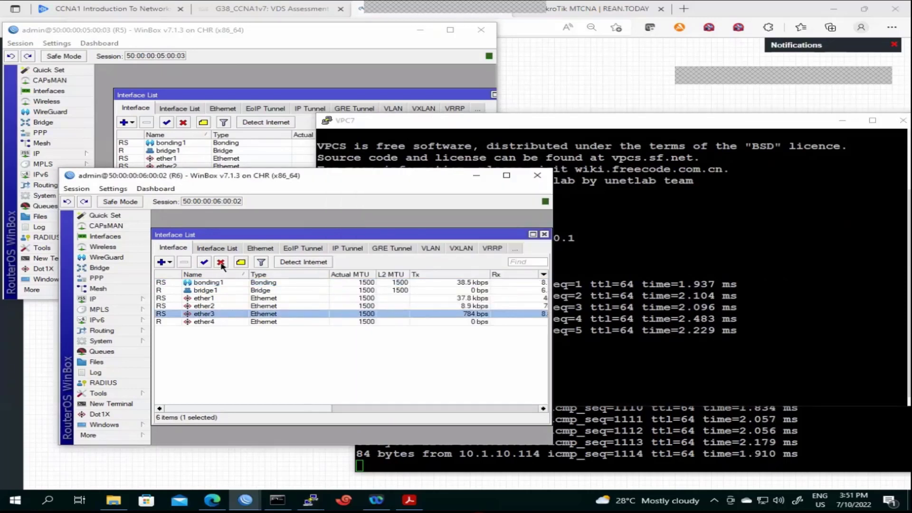
click(221, 263)
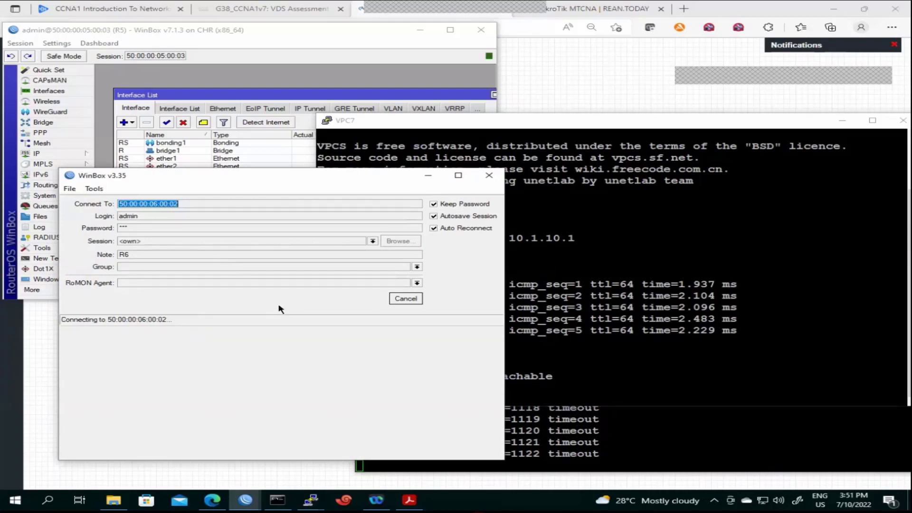
Cancel the R6 reconnect and open R5's bonding1 status showing ether1 and ether3 active
click(392, 298)
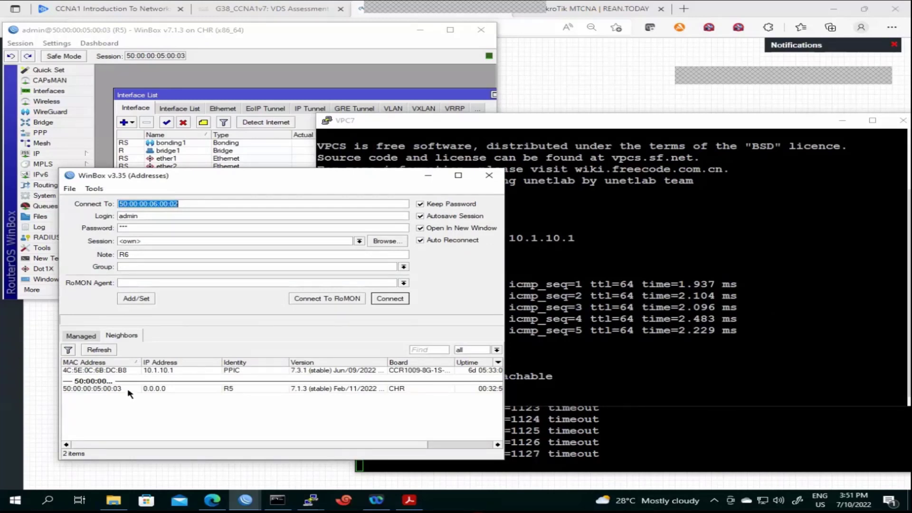
double_click(201, 143)
double_click(257, 162)
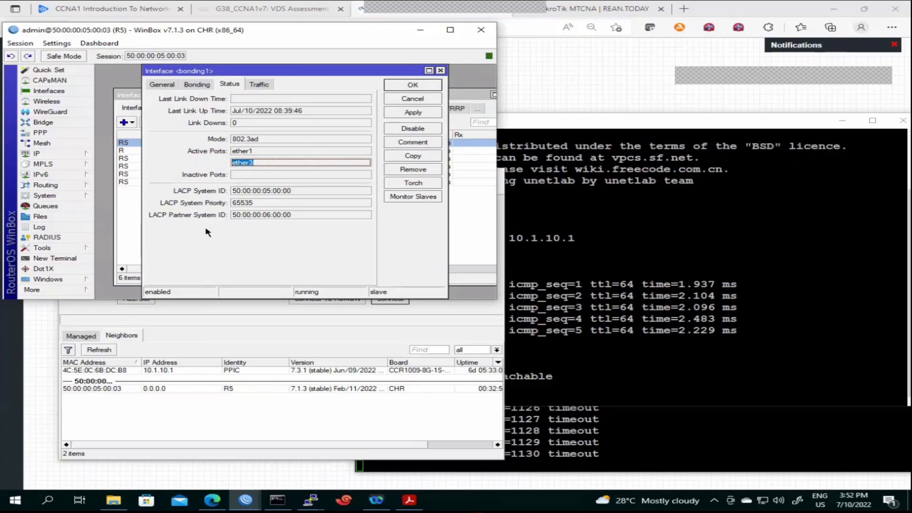
Step through R5's bonding1 General, Bonding, Status and Traffic tabs, ending on Bonding
click(277, 154)
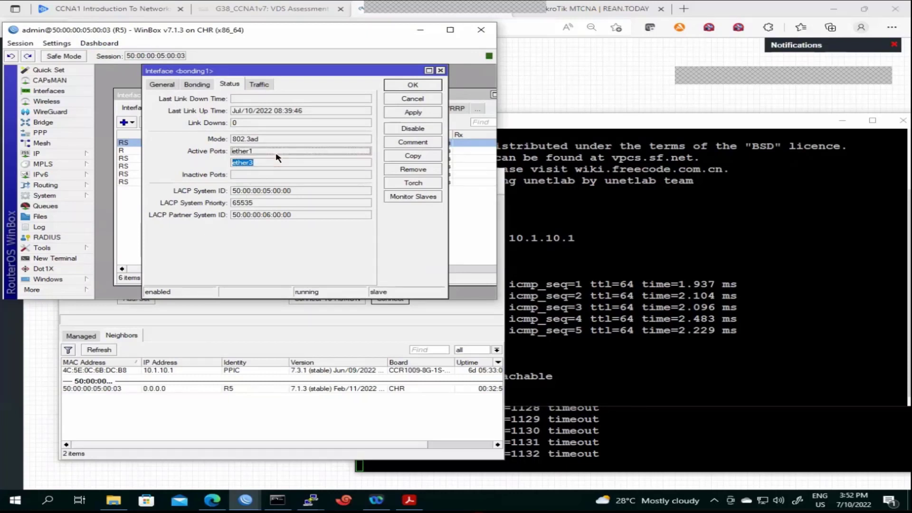
click(197, 85)
click(162, 84)
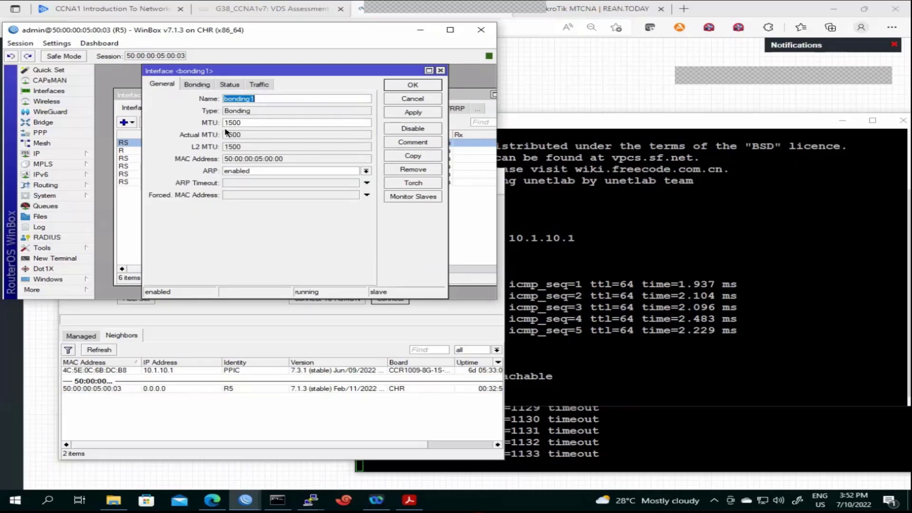
click(191, 87)
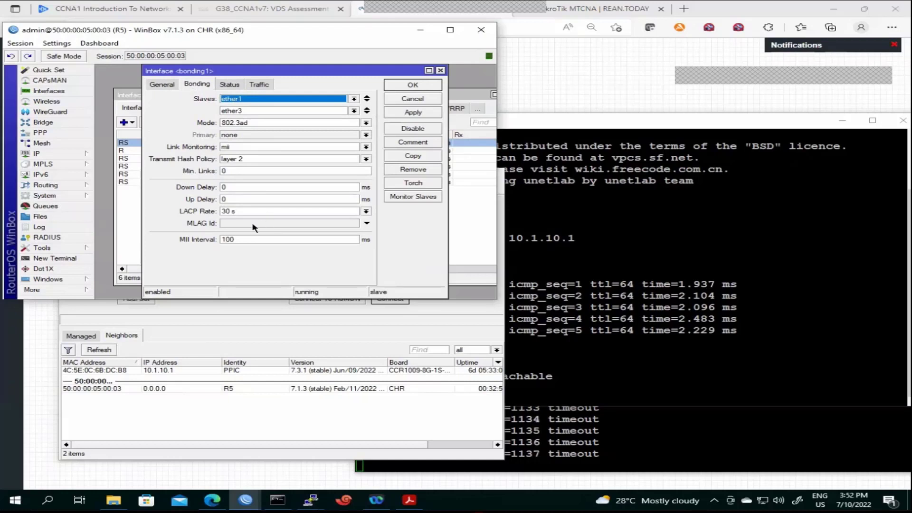
click(230, 85)
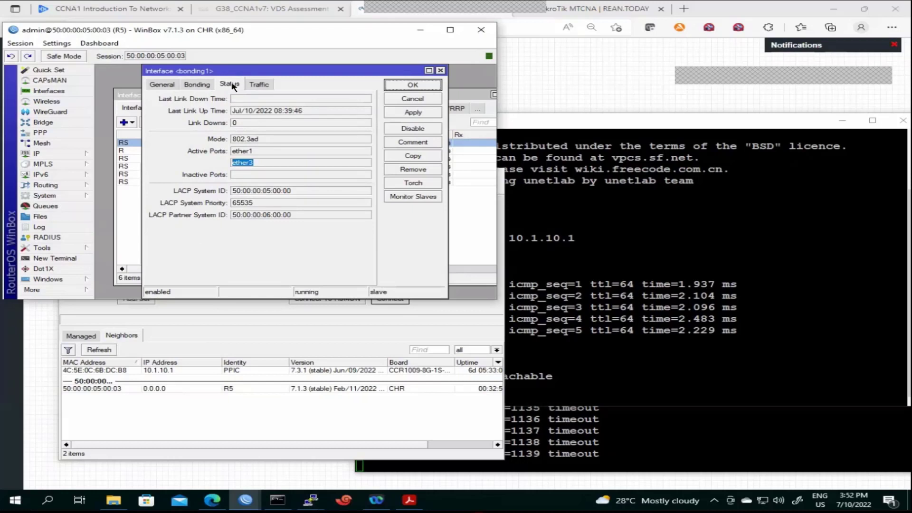
click(265, 85)
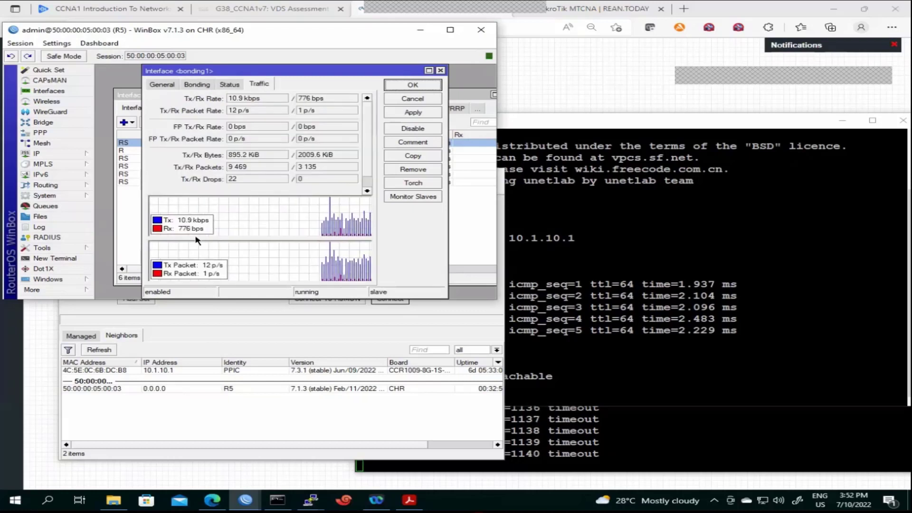
click(229, 85)
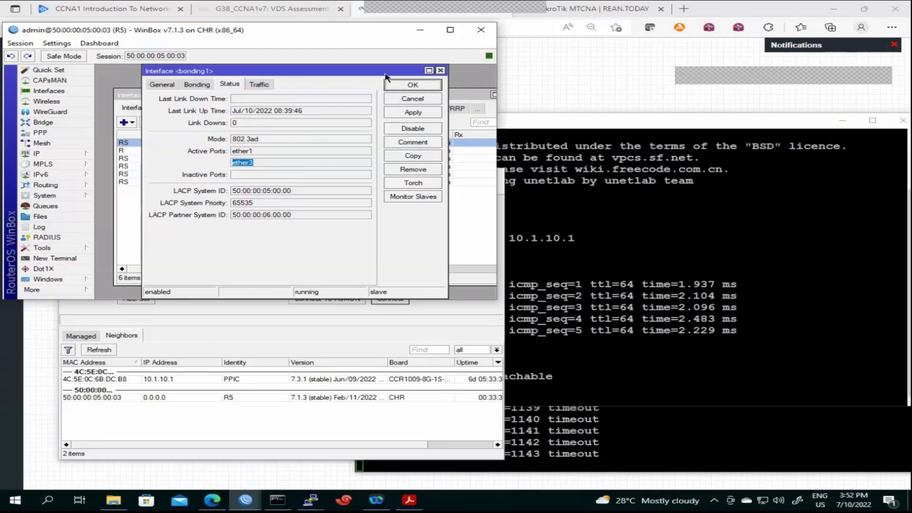
click(413, 113)
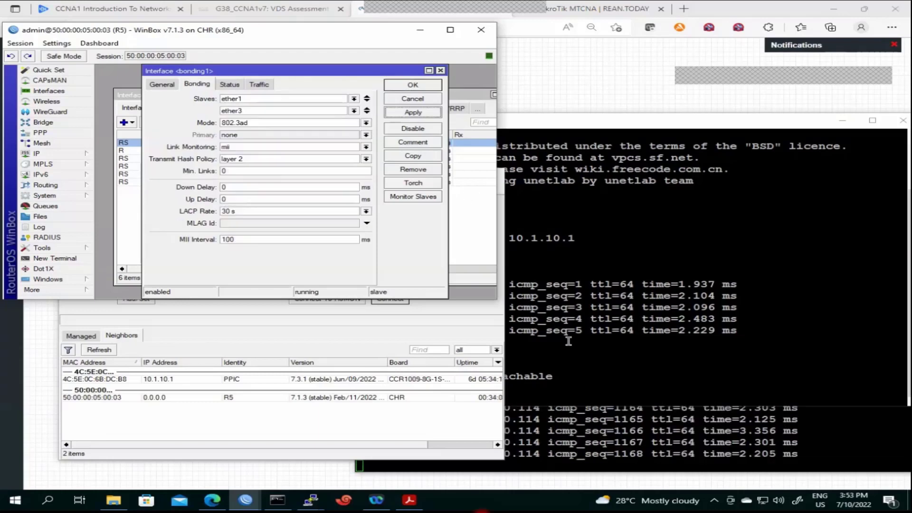
Close R5's bonding1 settings and place the VPC8 ping terminal beside the interface list
click(636, 442)
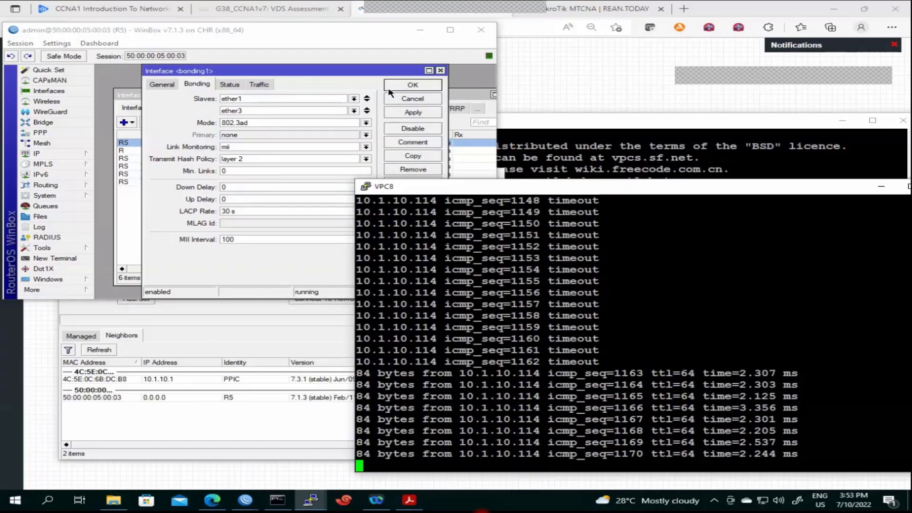
click(389, 88)
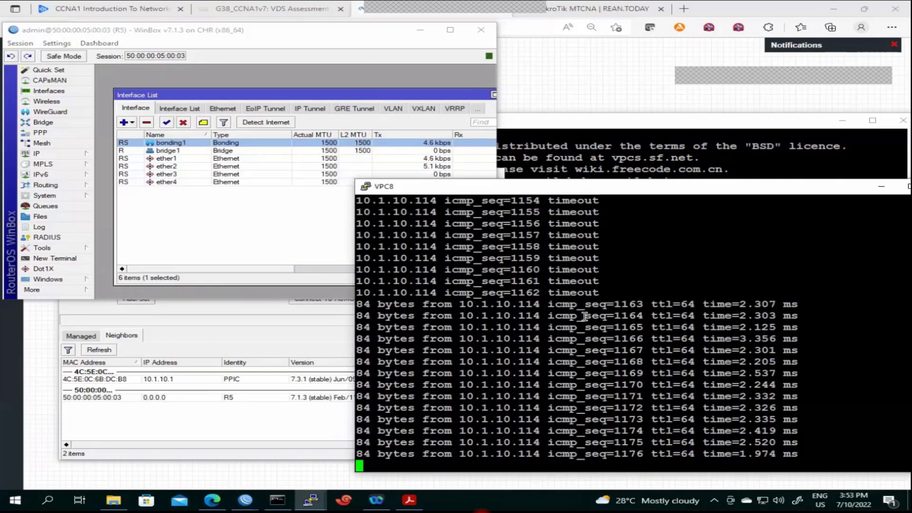
scroll(584, 315, up, 12)
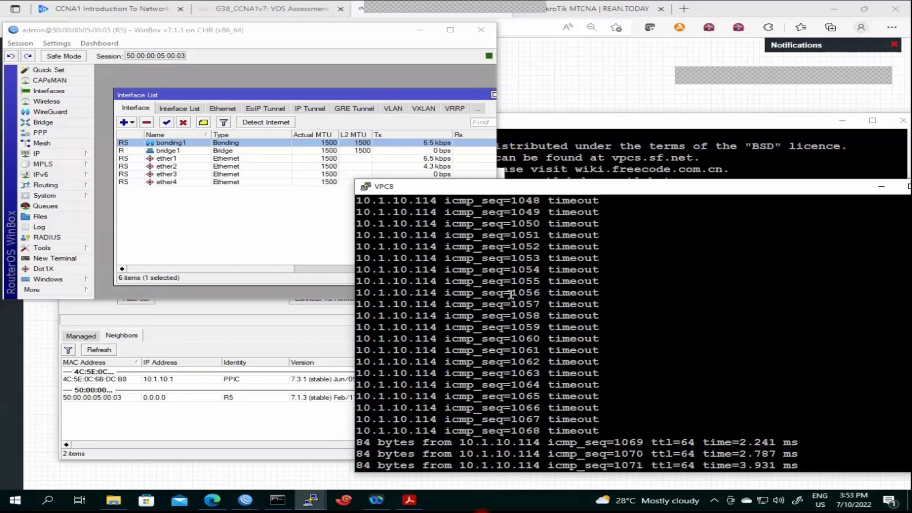
scroll(509, 294, down, 12)
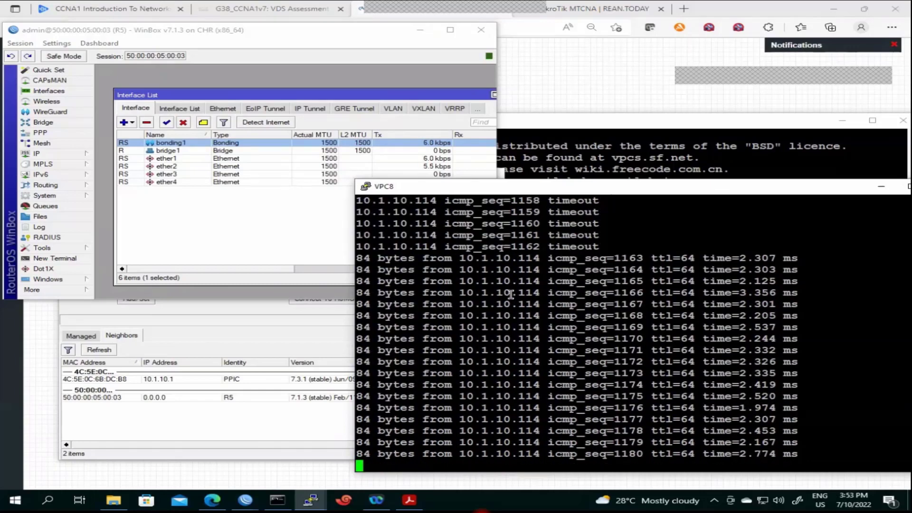
drag(552, 194, 392, 186)
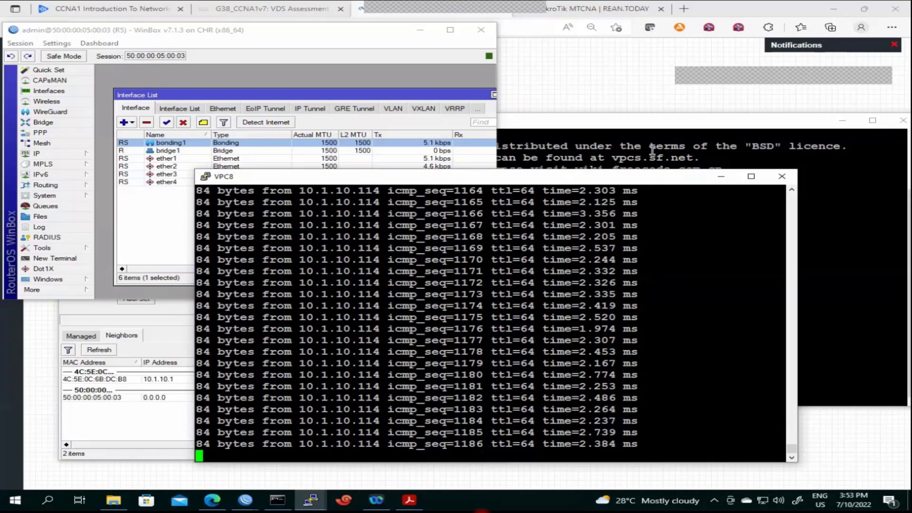
Refresh neighbors, connect to R6 at 10.1.10.111, and open its Interfaces list
click(151, 341)
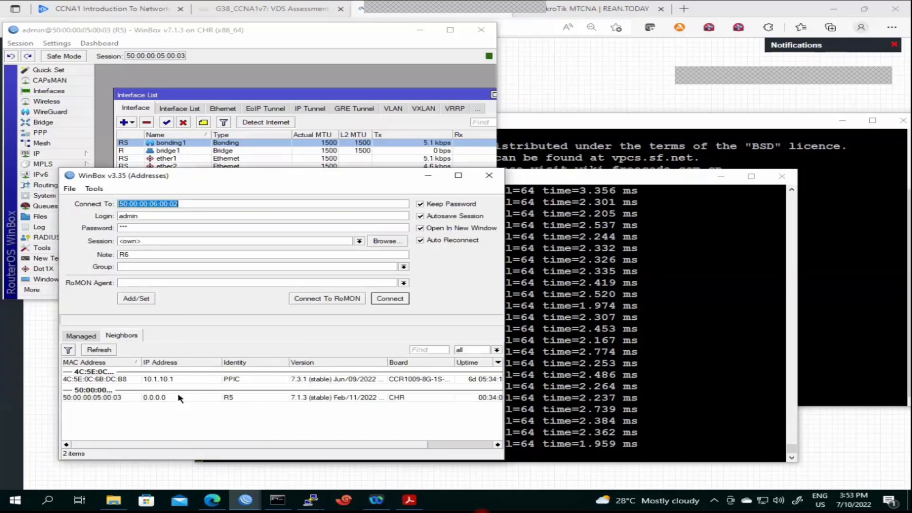
click(98, 349)
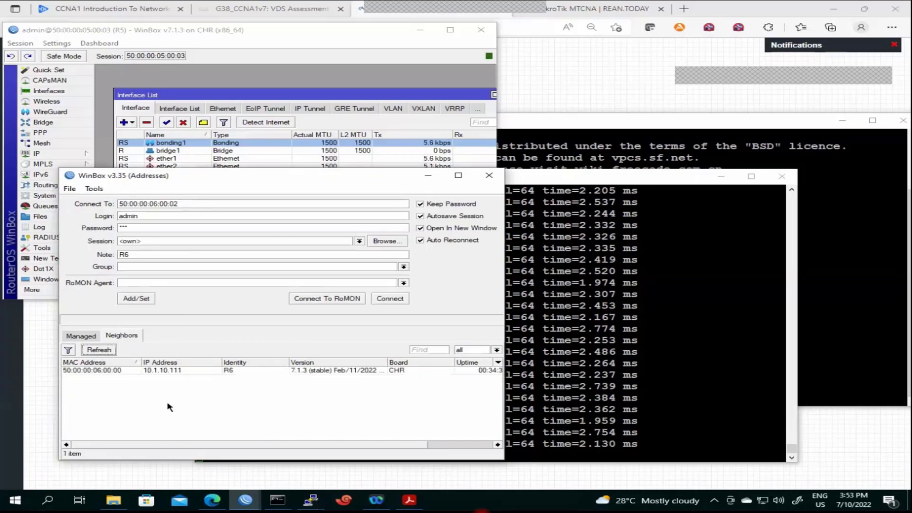
click(102, 407)
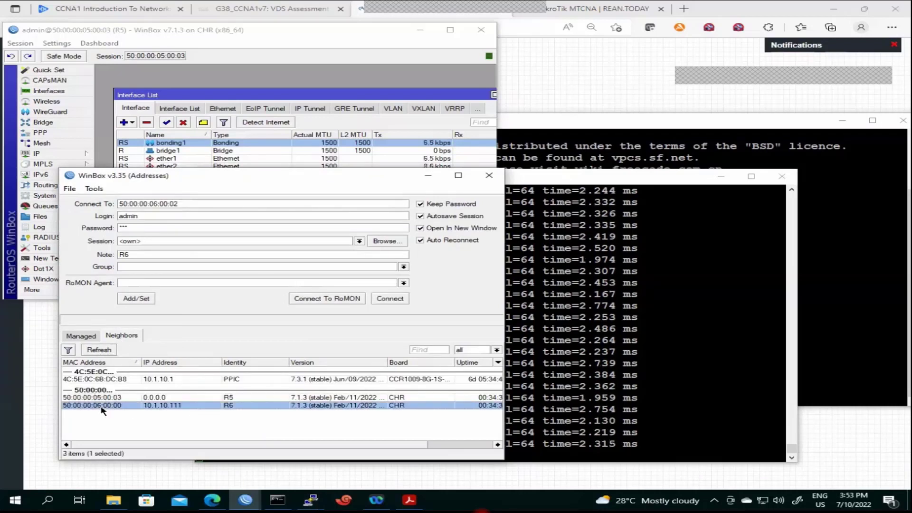
click(389, 299)
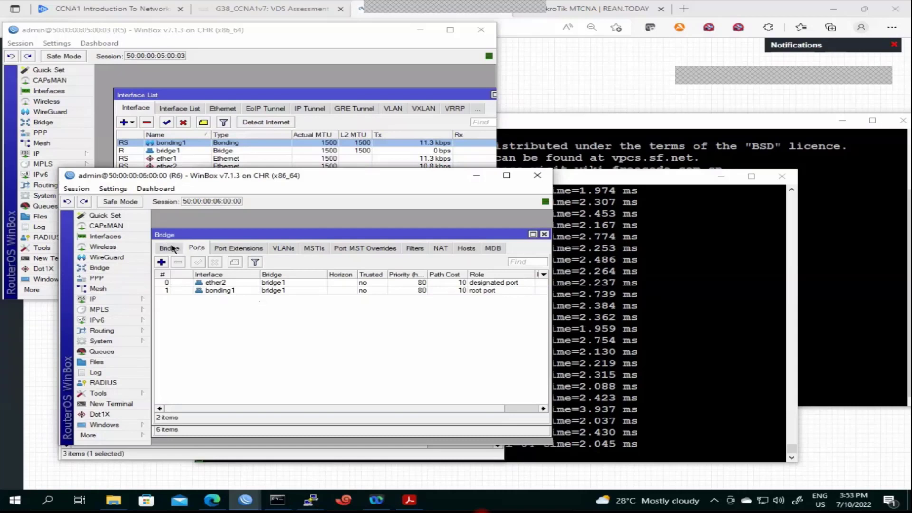
click(104, 236)
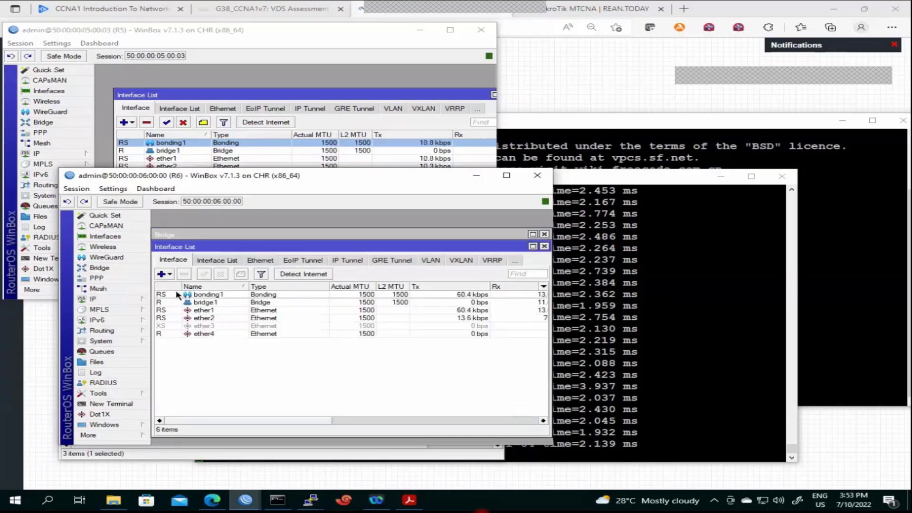
Read R6's bonding1 Bonding and Status tabs, then move it aside for the interfaces and VPC8 pings
double_click(205, 294)
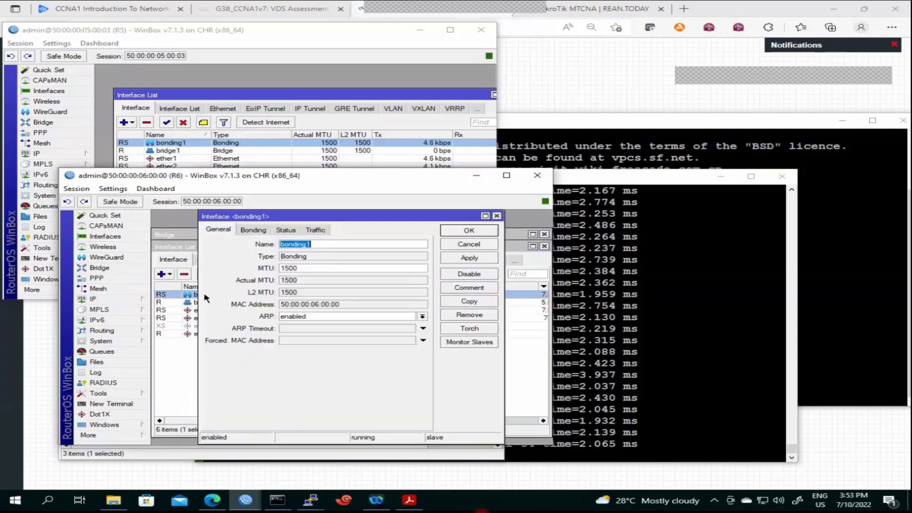
click(260, 231)
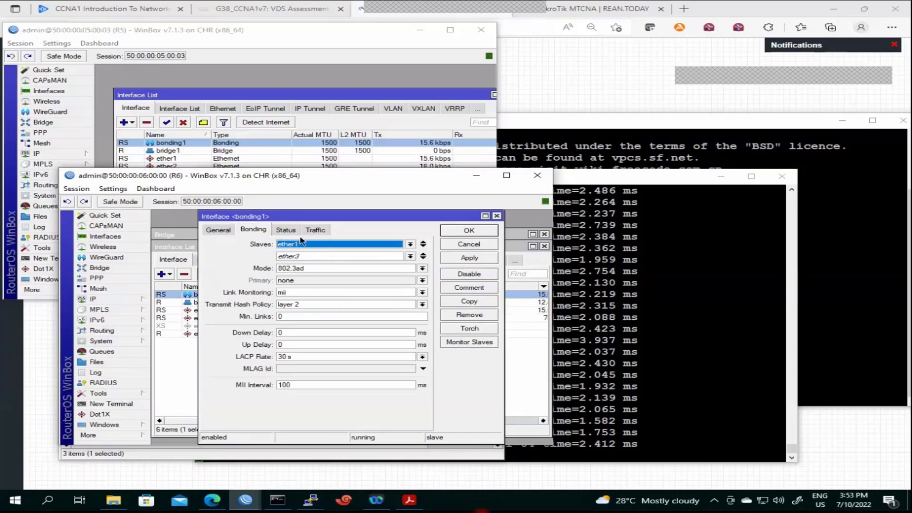
click(287, 231)
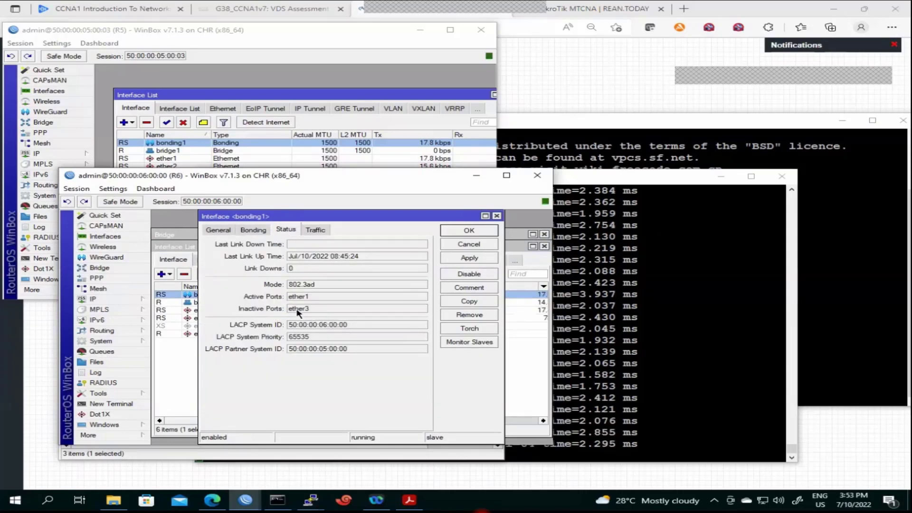
drag(331, 216, 354, 341)
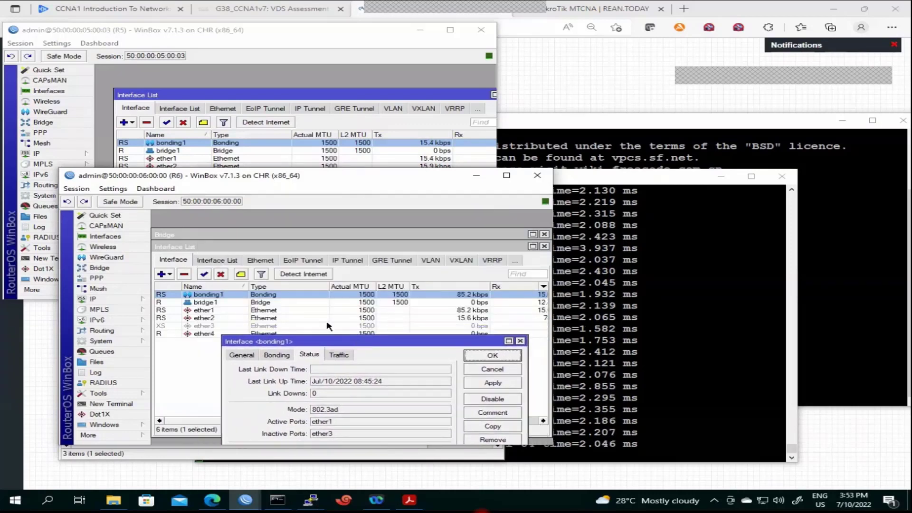
click(287, 312)
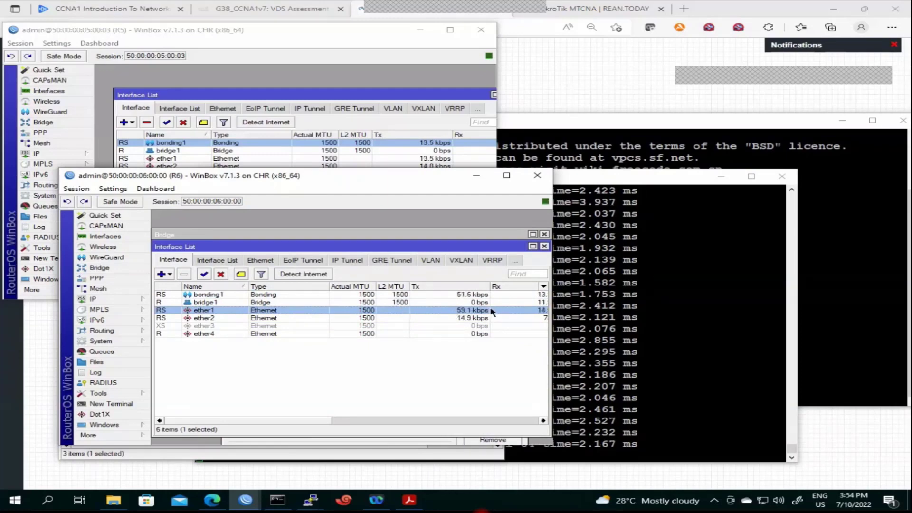
click(686, 280)
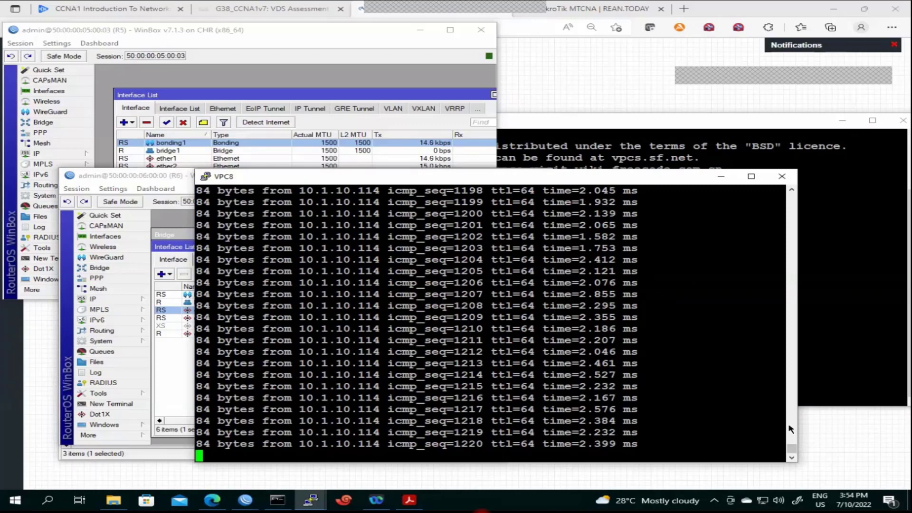
Scroll VPC8's output back to the ping timeouts near seq 1118–1138, keeping the session open
scroll(790, 449, up, 20)
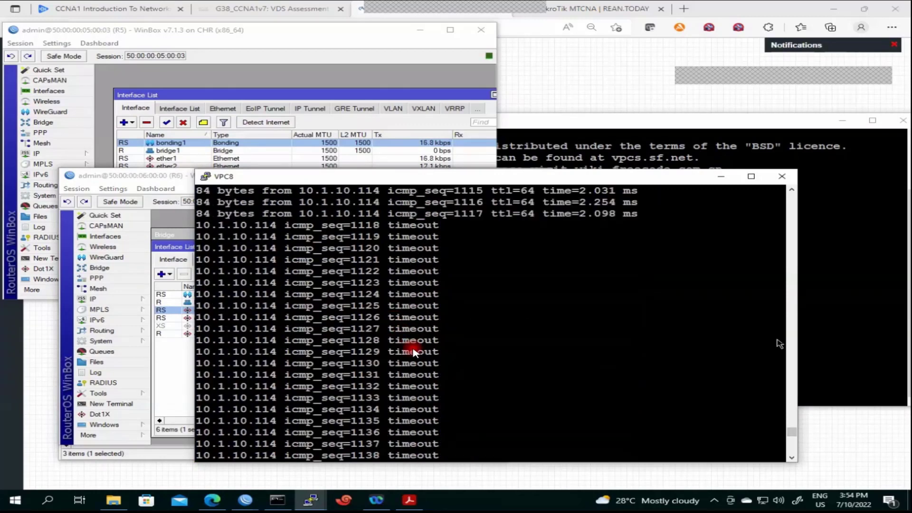
scroll(792, 435, down, 20)
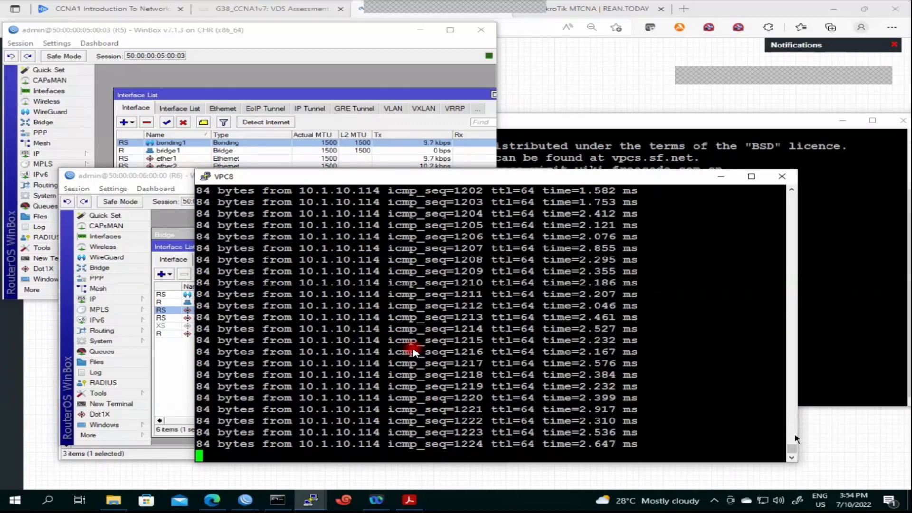
scroll(792, 436, up, 20)
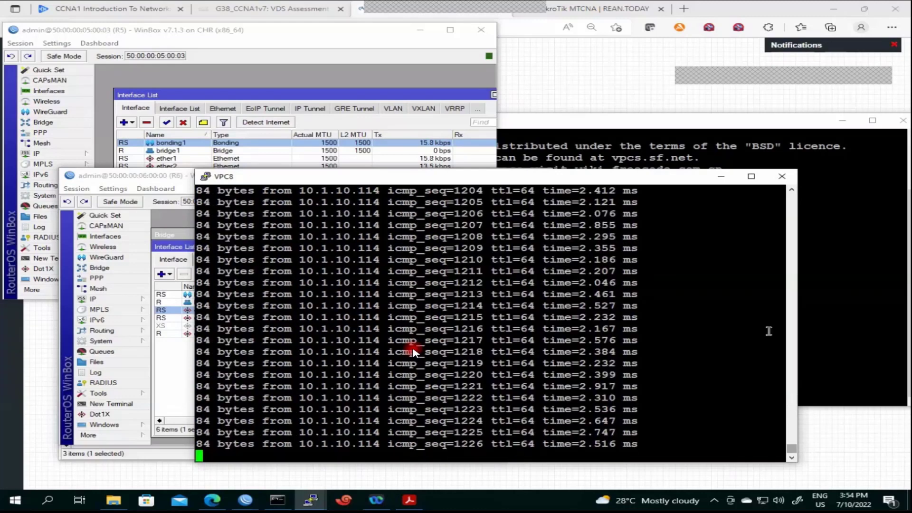
click(781, 176)
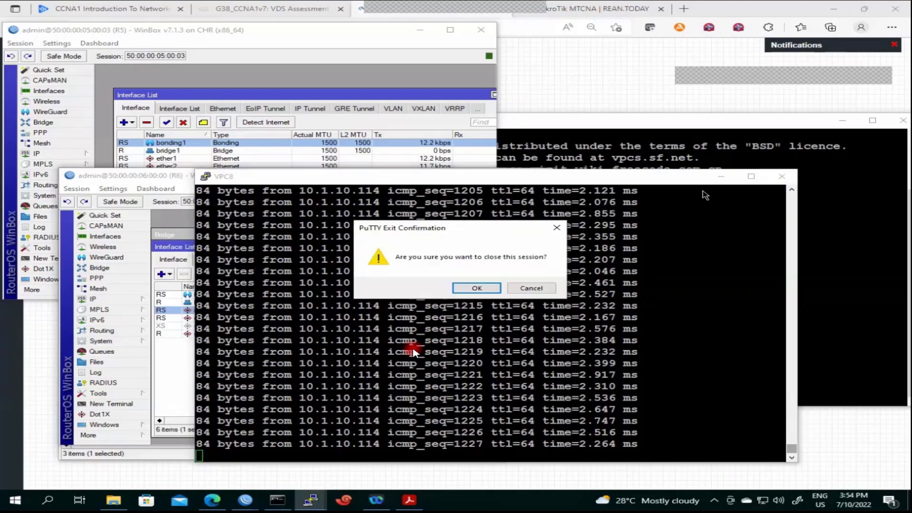
click(530, 288)
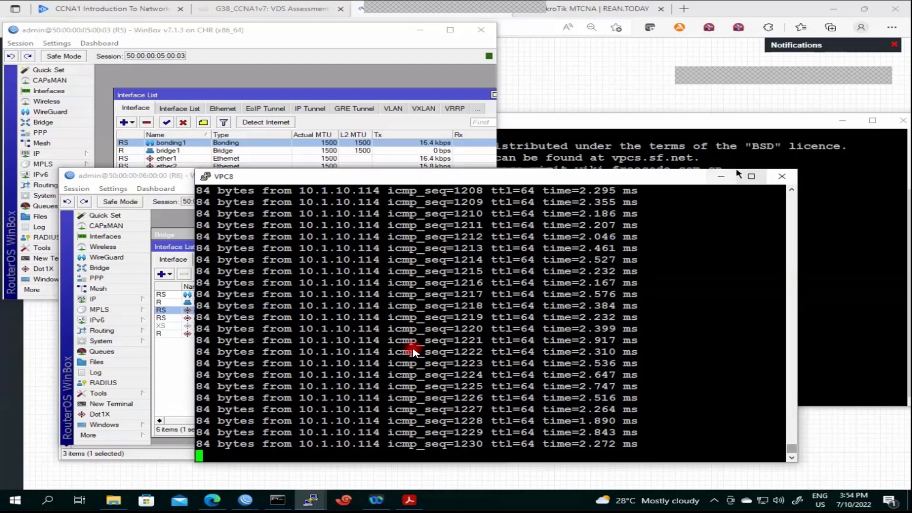
Enable ether3 on R6 and confirm bonding1's status shows ether1 and ether3 both active
click(721, 178)
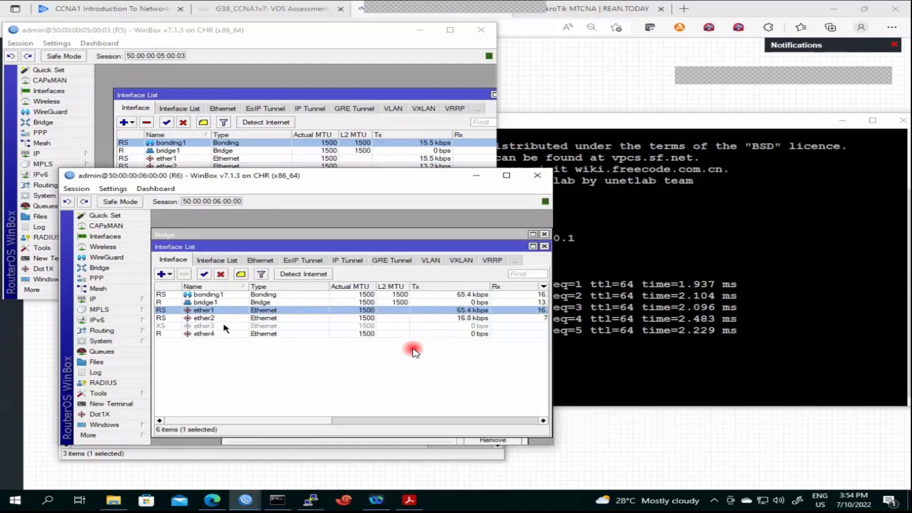
click(219, 326)
click(204, 274)
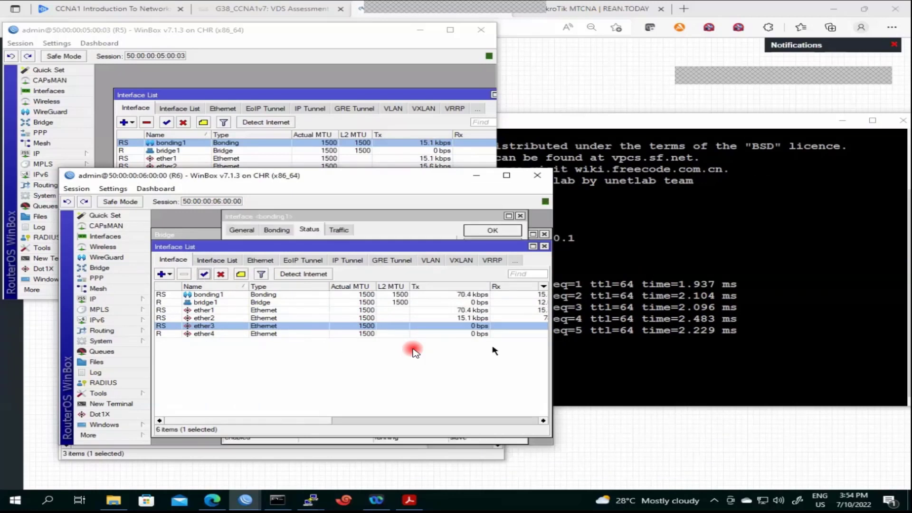
click(387, 237)
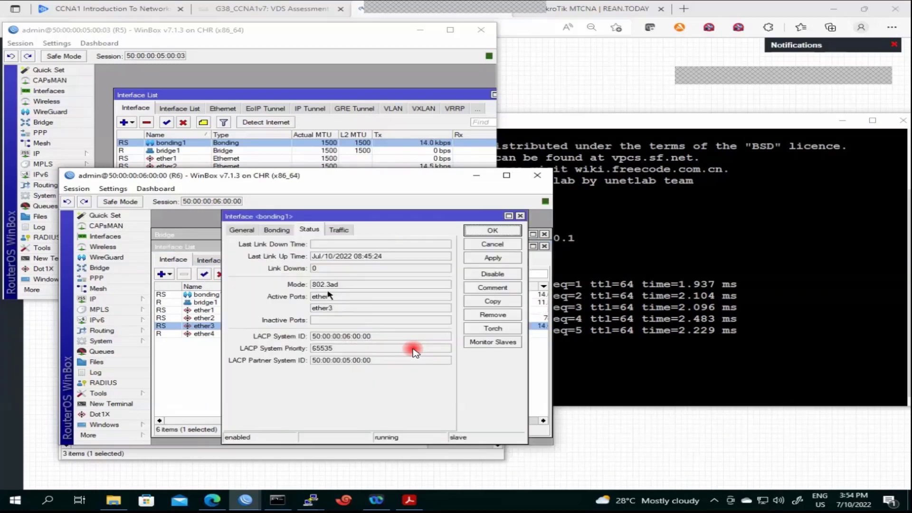
double_click(316, 309)
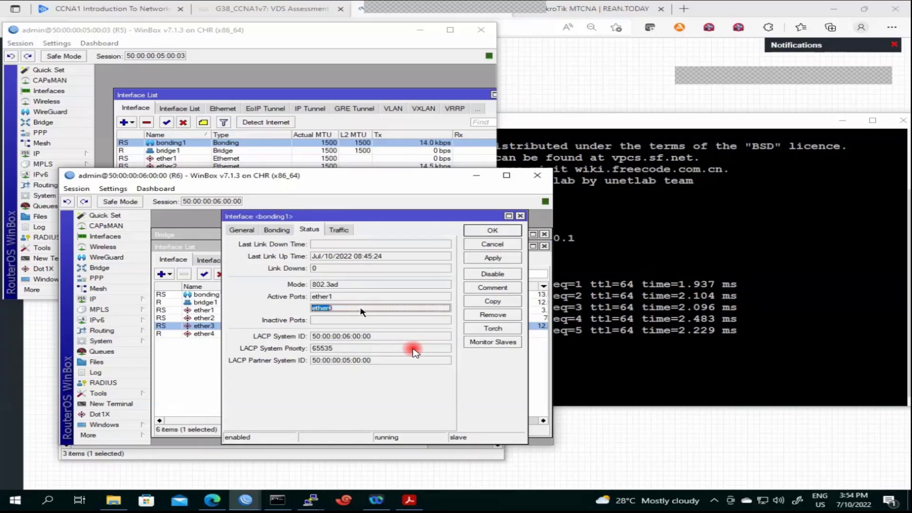
key(alt+Tab)
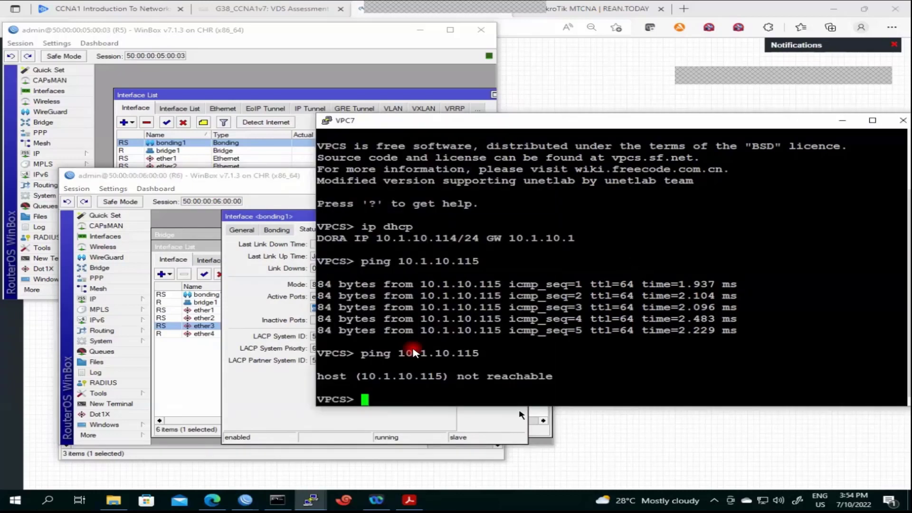
Bring VPC8's ping terminal forward via the taskbar and hide the Command Prompt window
click(288, 503)
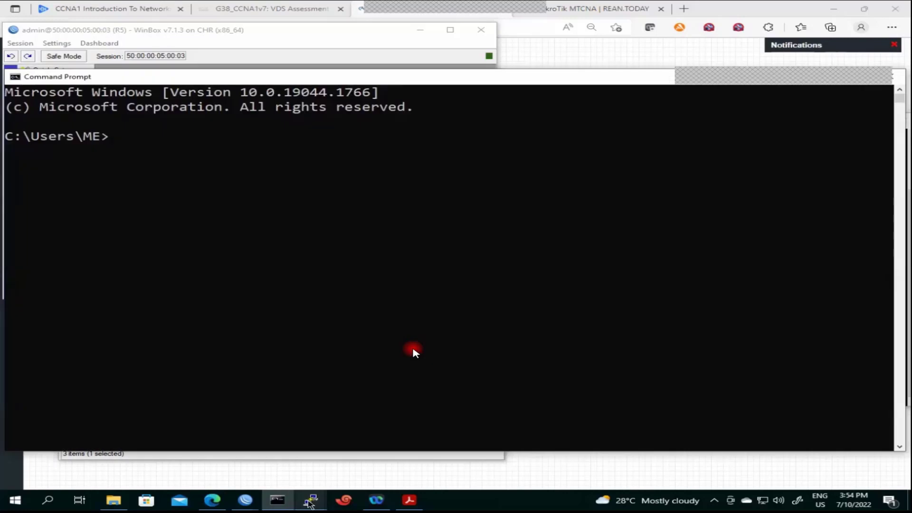
click(310, 502)
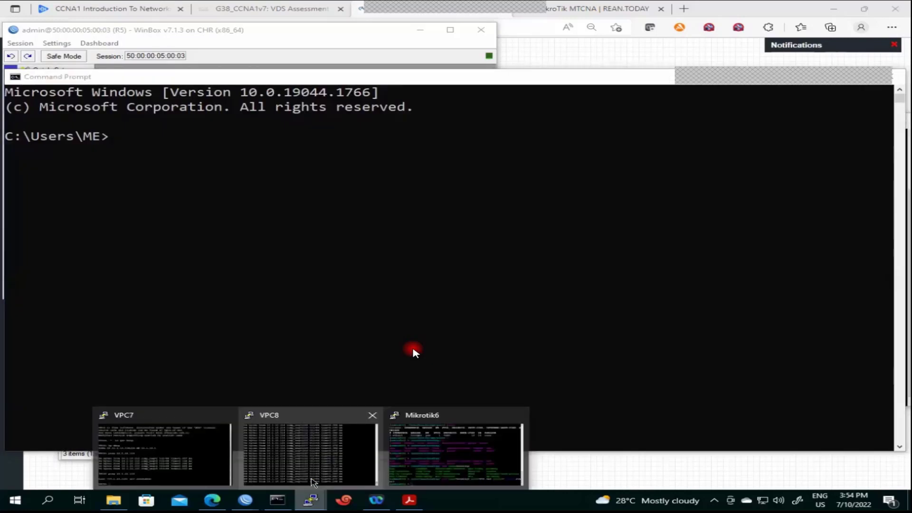
click(313, 482)
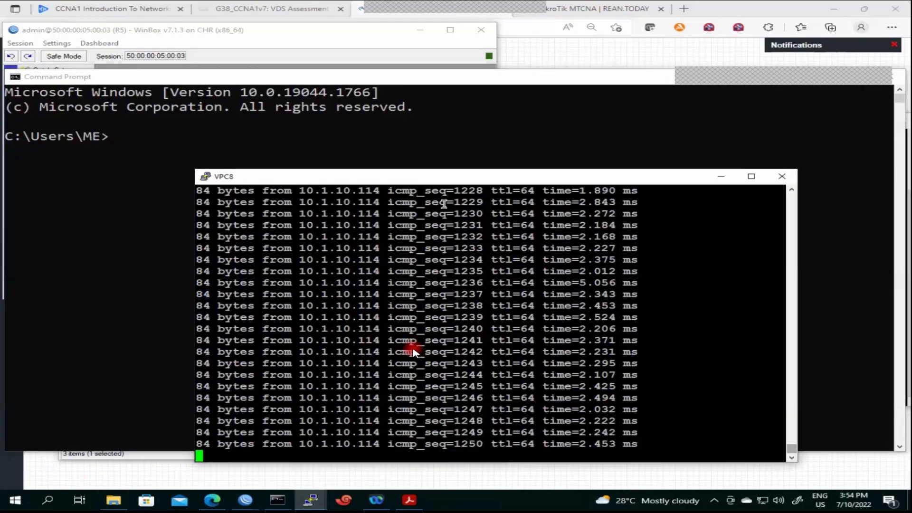
drag(616, 81, 697, 112)
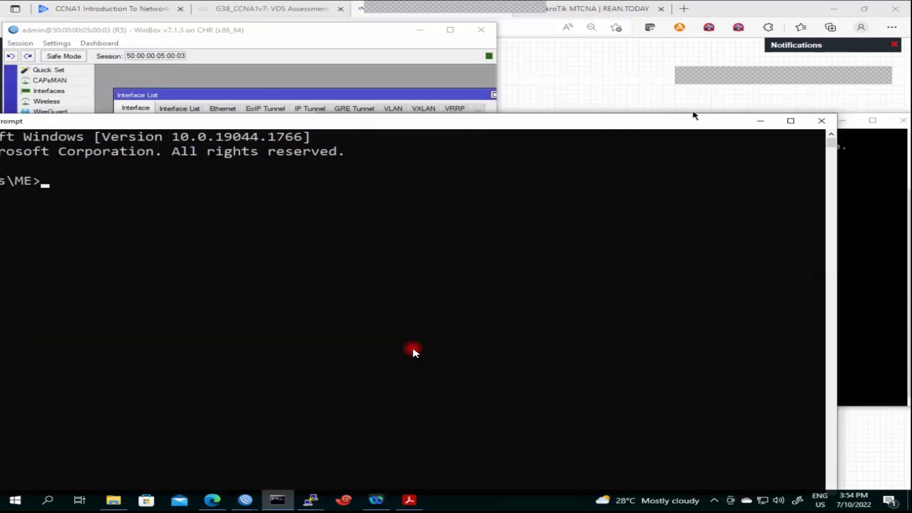
click(760, 122)
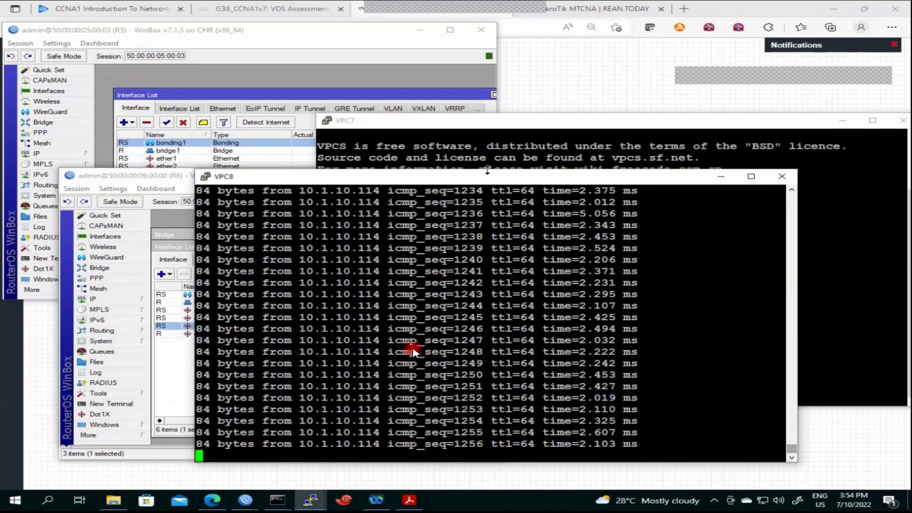
key(alt+Tab)
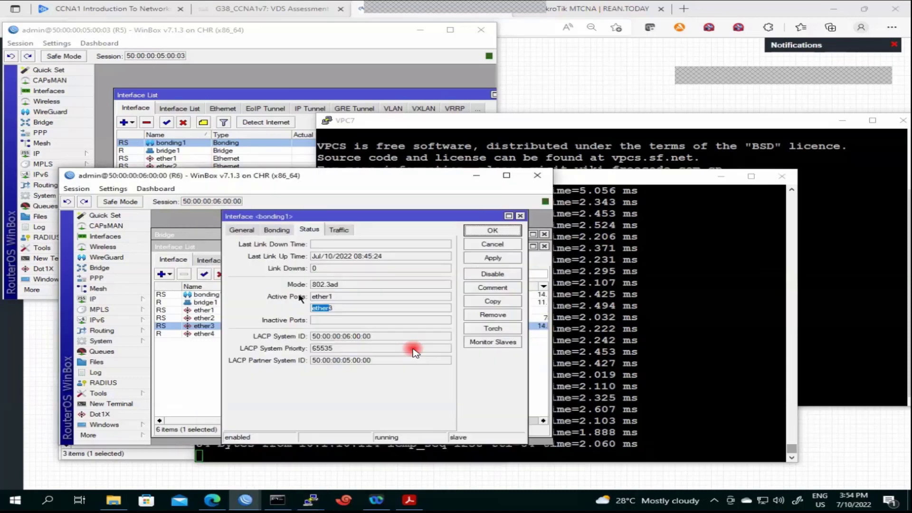
Close the bonding1 dialog and disable R6's ether1 to trigger bond failover
click(504, 230)
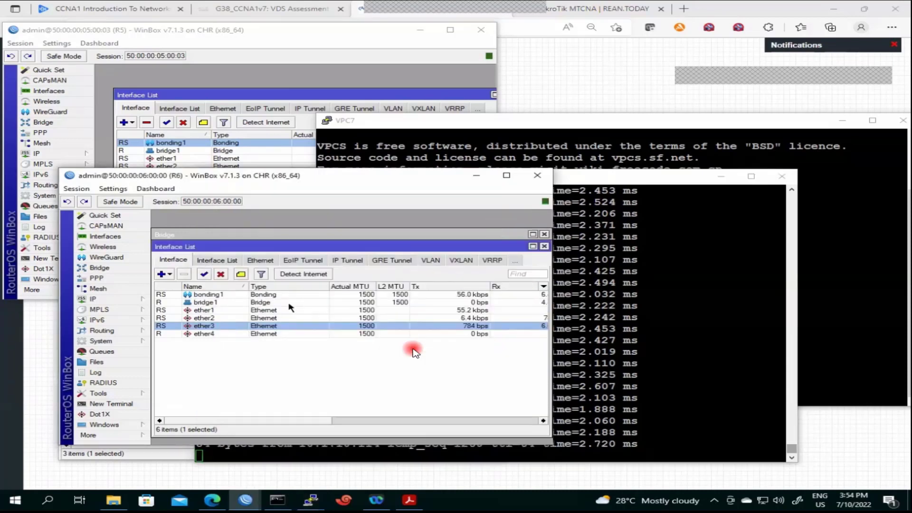
click(247, 310)
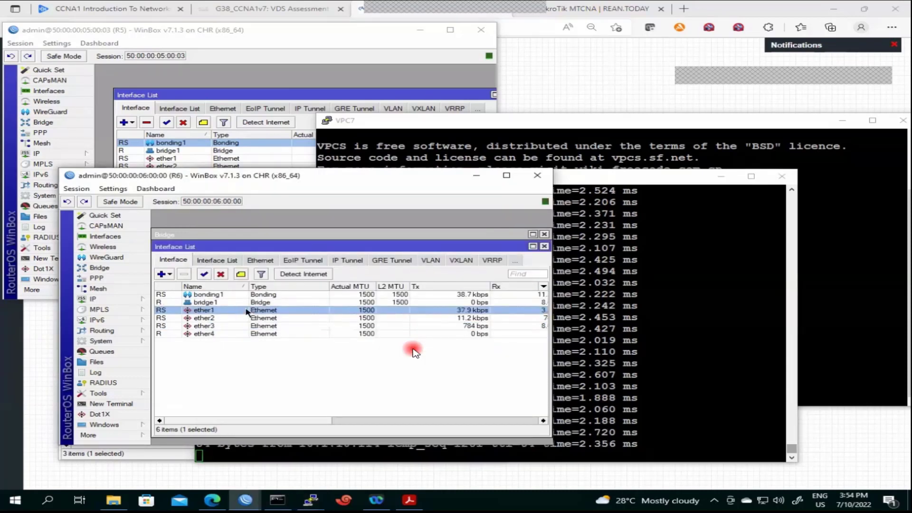
click(220, 274)
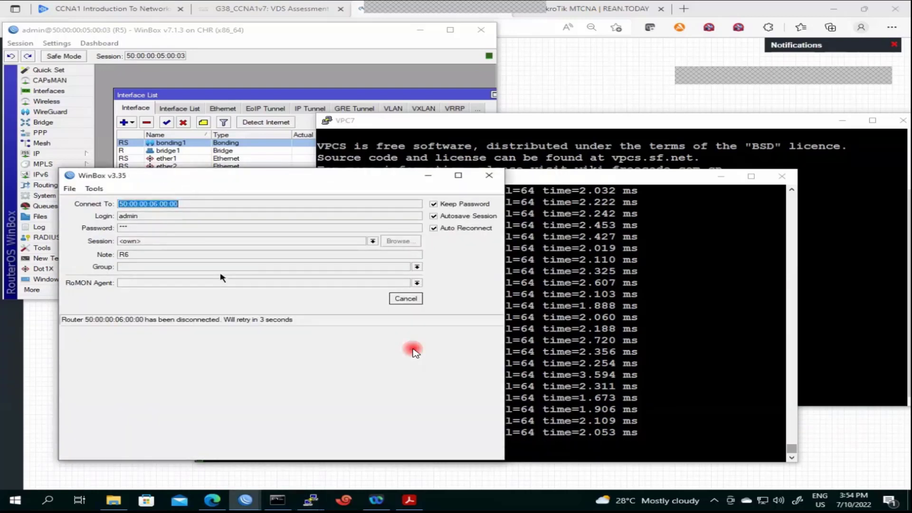
drag(306, 180, 466, 103)
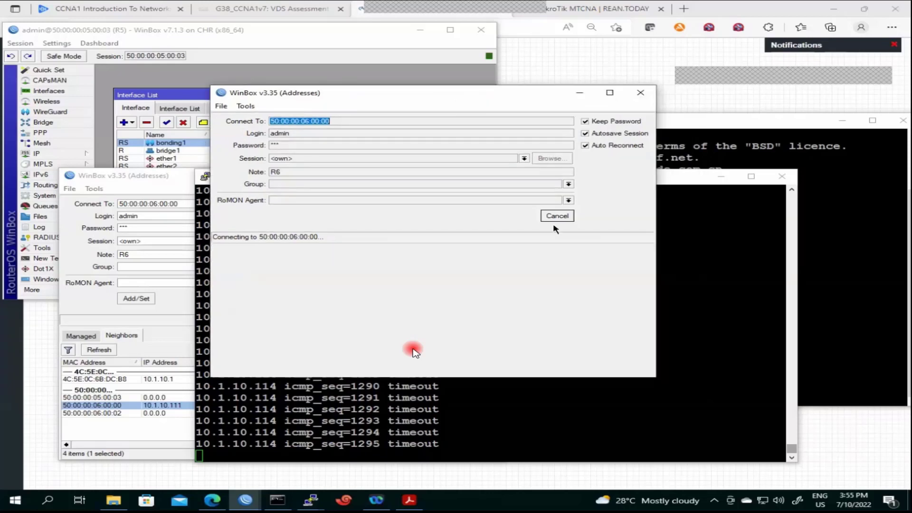
Cancel the R6 reconnect and refresh the Neighbors list, which now shows only PPIC and R5
click(556, 215)
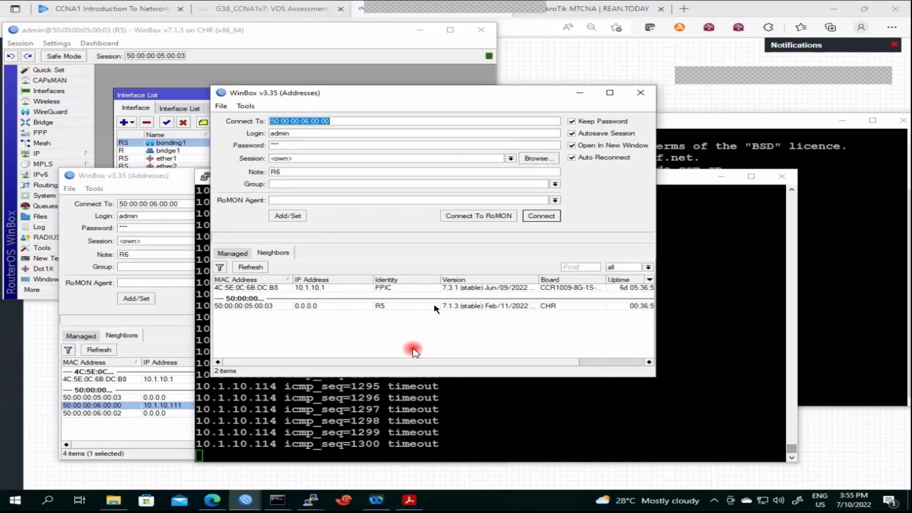
click(396, 418)
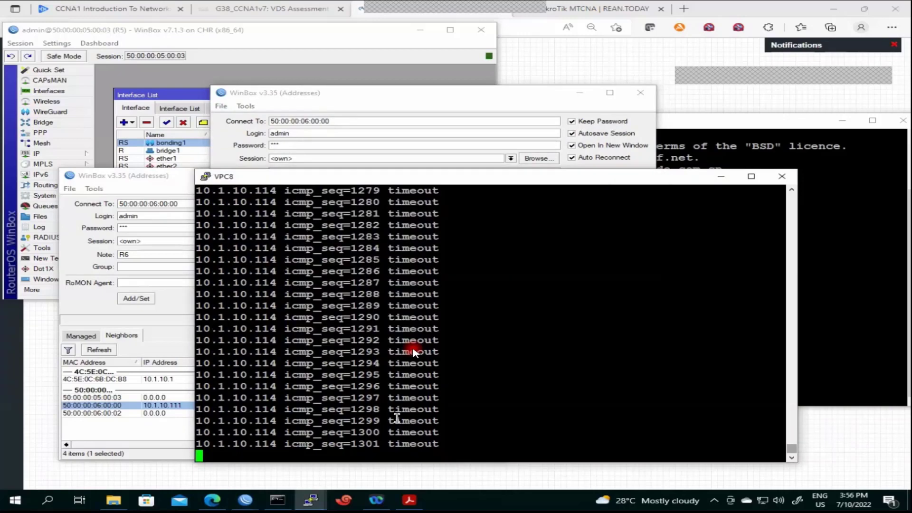
key(alt+Tab)
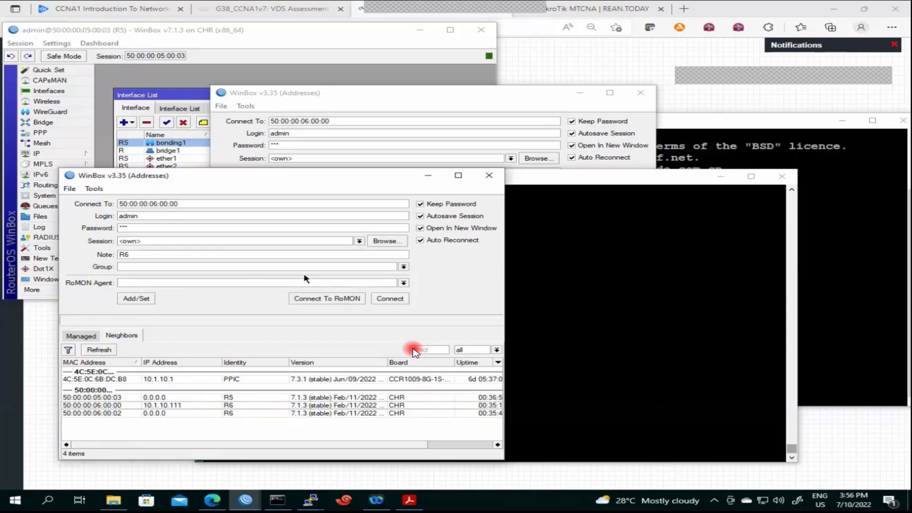
click(109, 353)
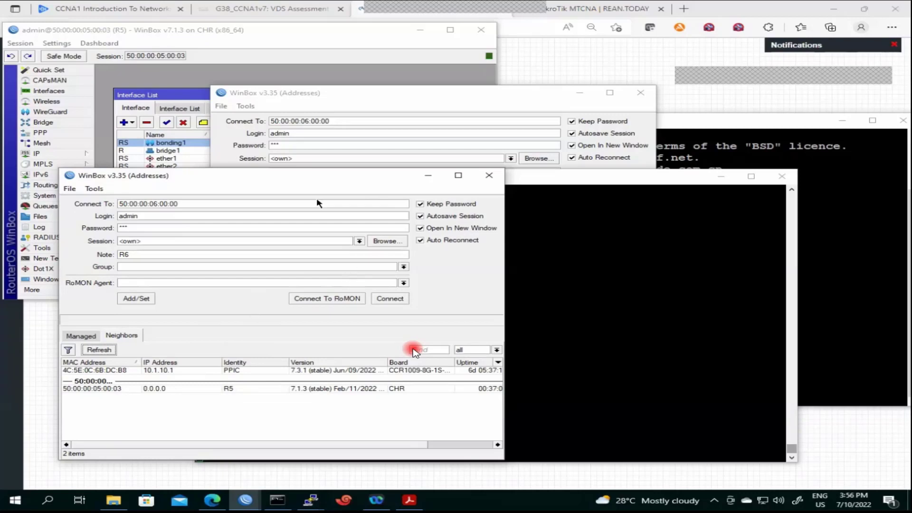
drag(335, 181, 332, 233)
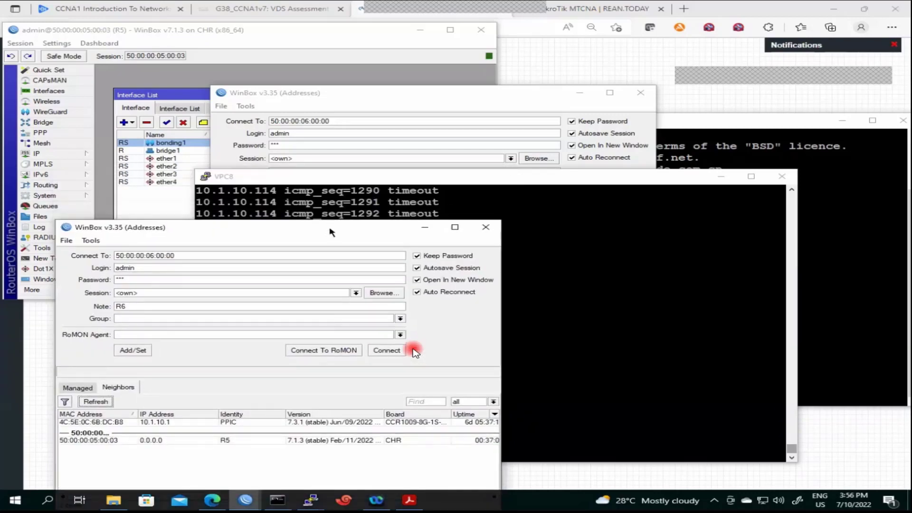
Review VPC8's output to see pings to 10.1.10.114 replying again from icmp_seq 1318
click(293, 183)
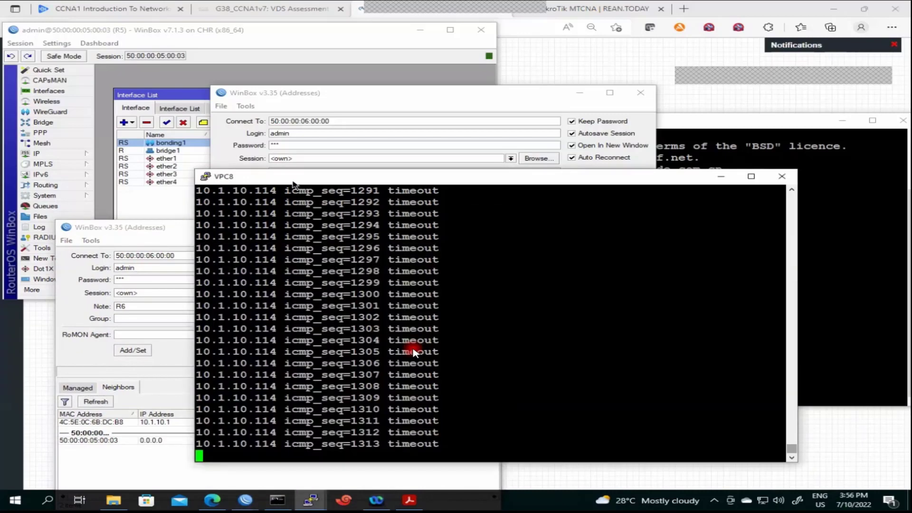
drag(310, 178, 432, 115)
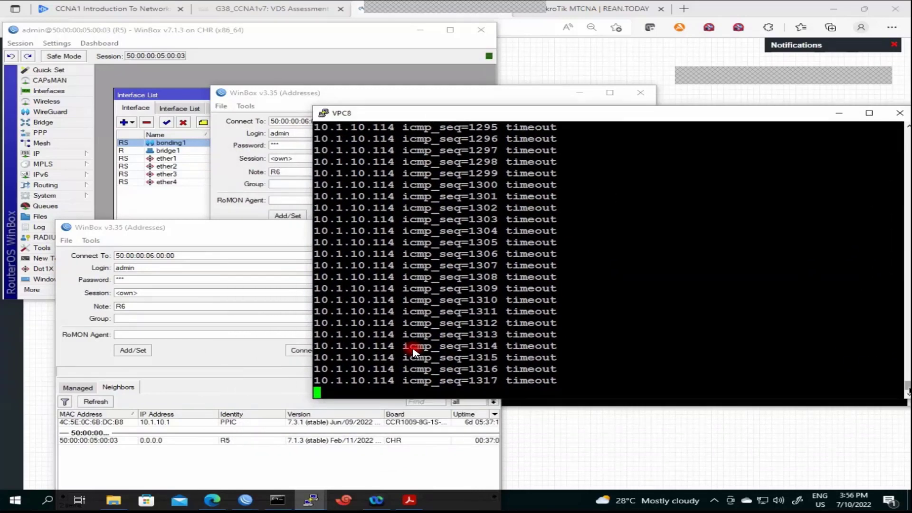
scroll(413, 351, up, 15)
scroll(413, 352, up, 15)
scroll(413, 351, down, 15)
scroll(413, 352, down, 3)
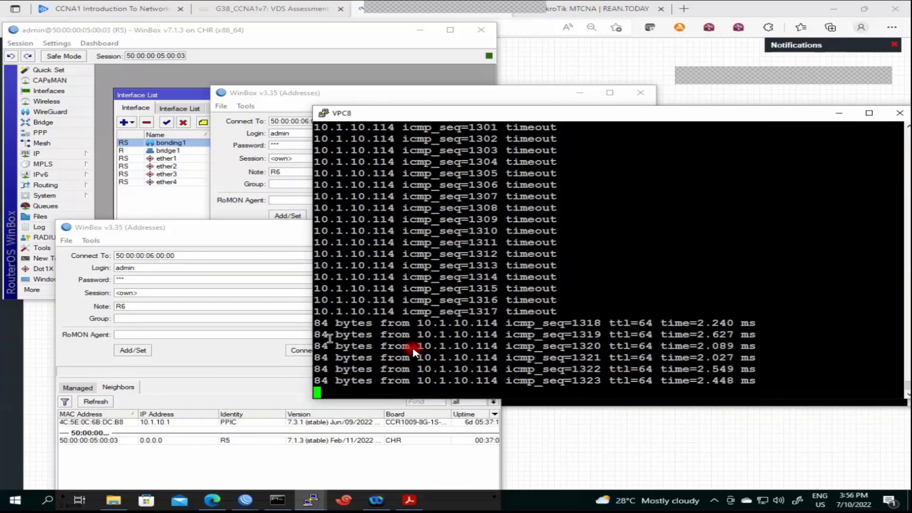
drag(321, 322, 620, 341)
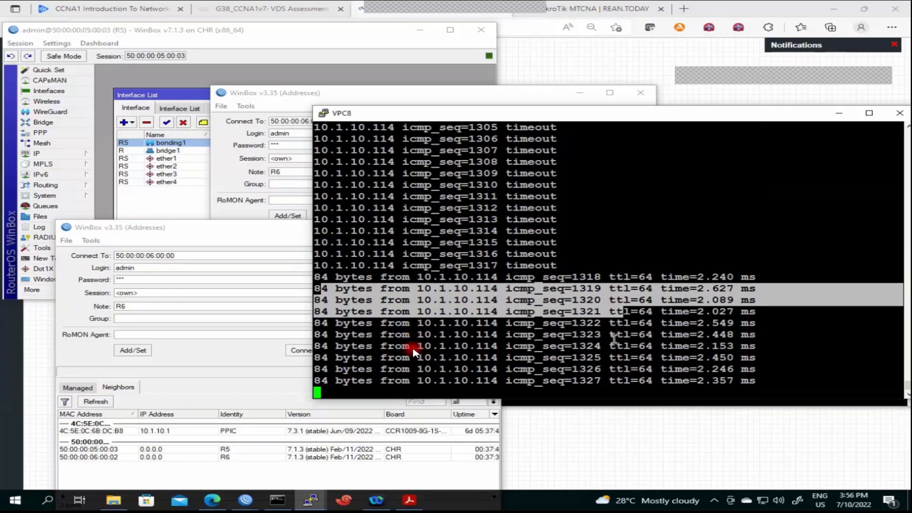
click(612, 337)
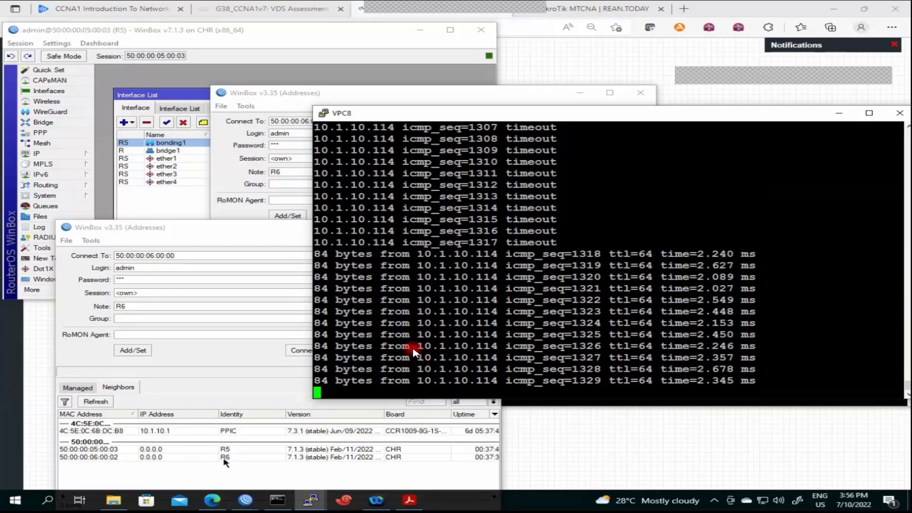
Connect to R6 from Neighbors, maximize the session and widen the Interface List showing ether1 disabled
click(223, 457)
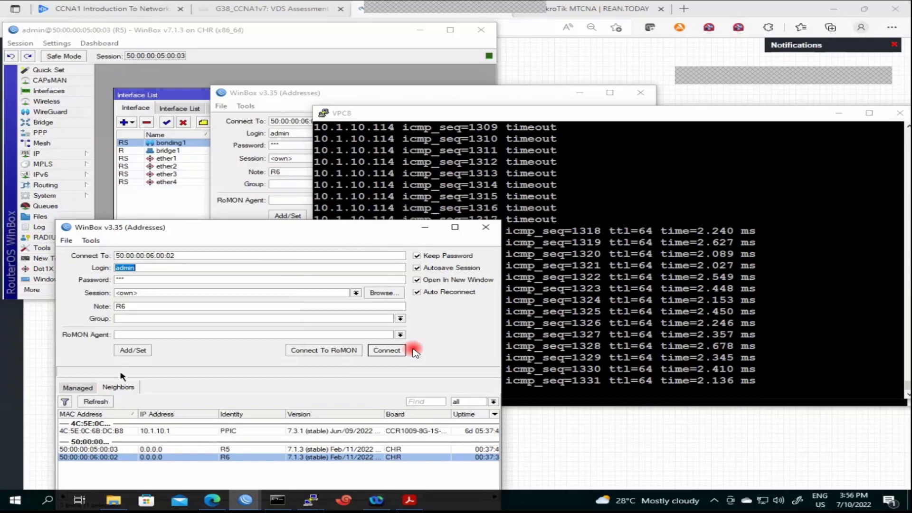
click(387, 352)
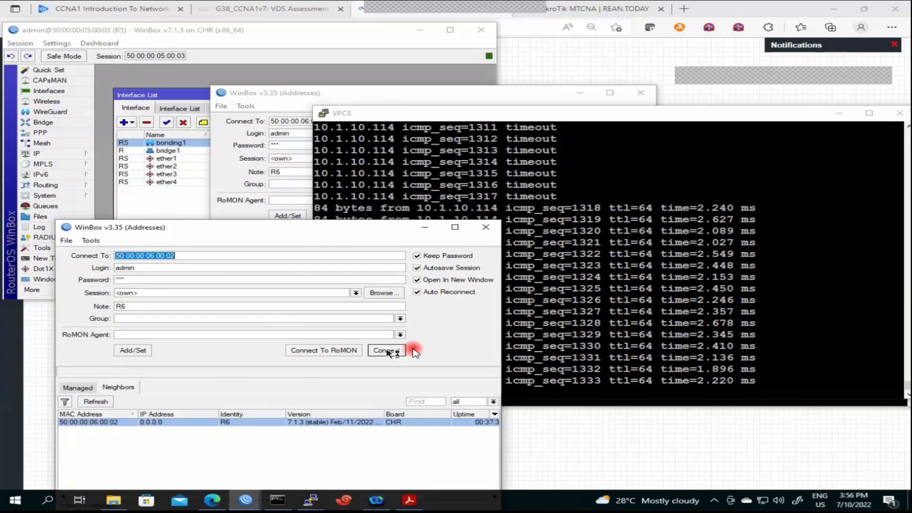
drag(424, 224, 507, 187)
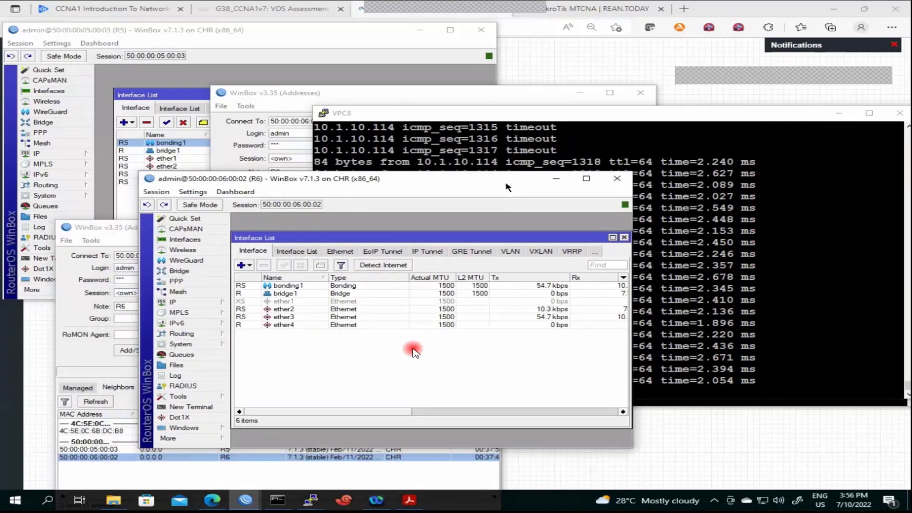
click(585, 179)
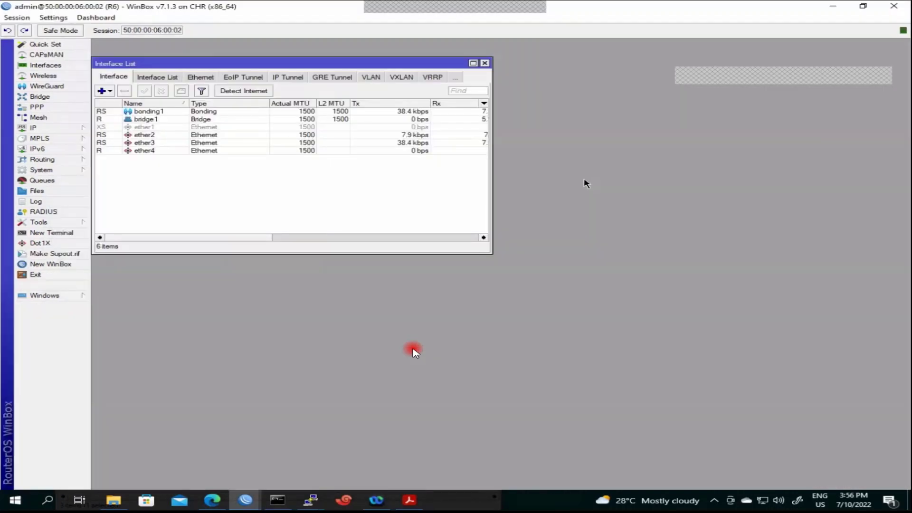
drag(491, 253, 739, 274)
click(184, 128)
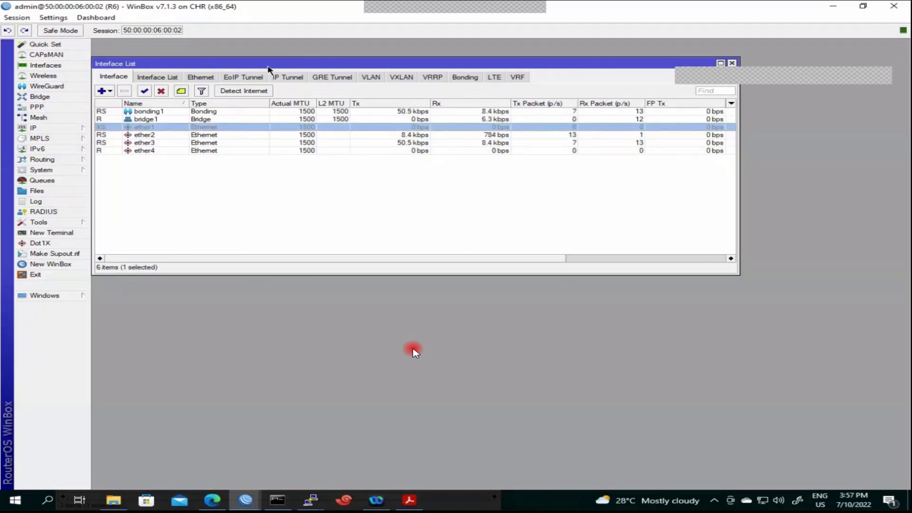
drag(270, 64, 305, 111)
Set R6's bonding1 LACP rate to 1 s, keeping mii link monitoring, and apply it
double_click(196, 160)
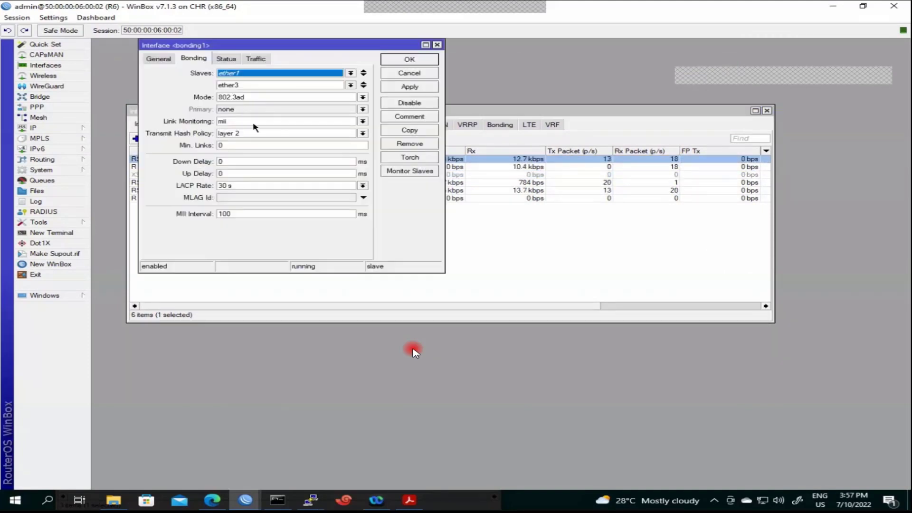
click(256, 126)
click(256, 124)
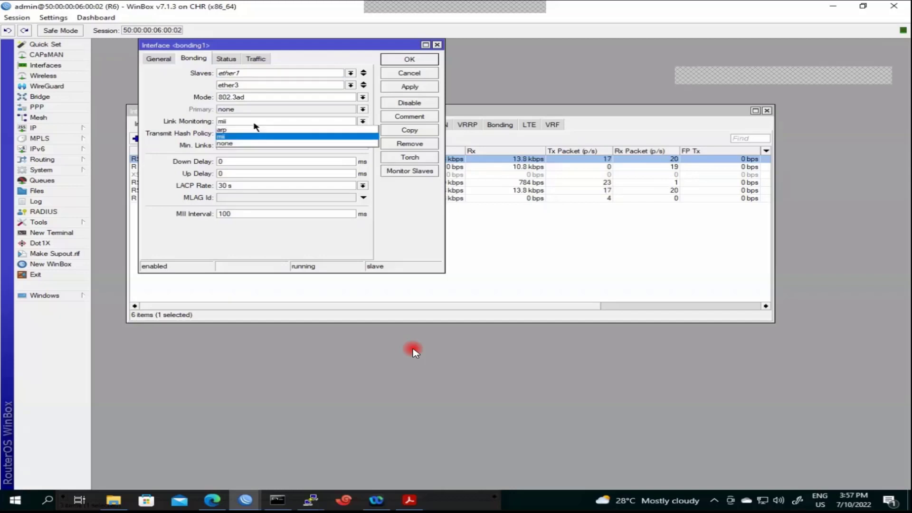
click(255, 126)
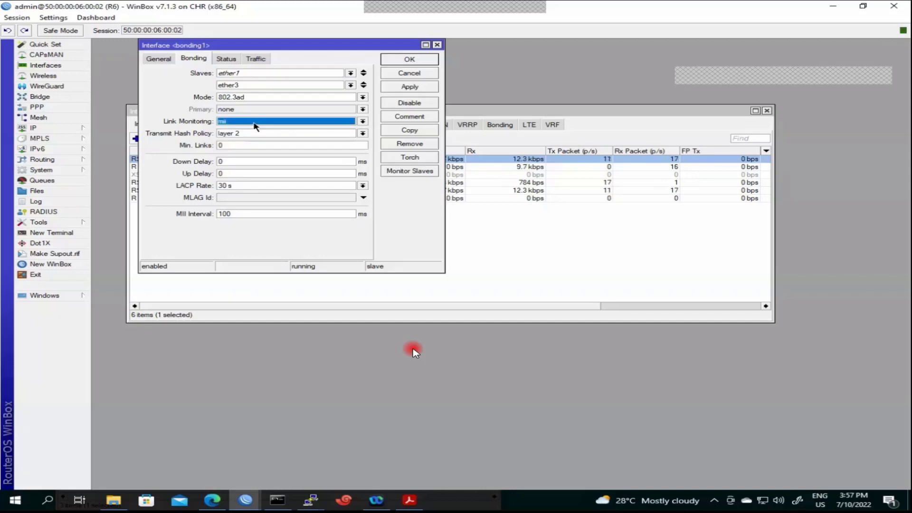
click(228, 188)
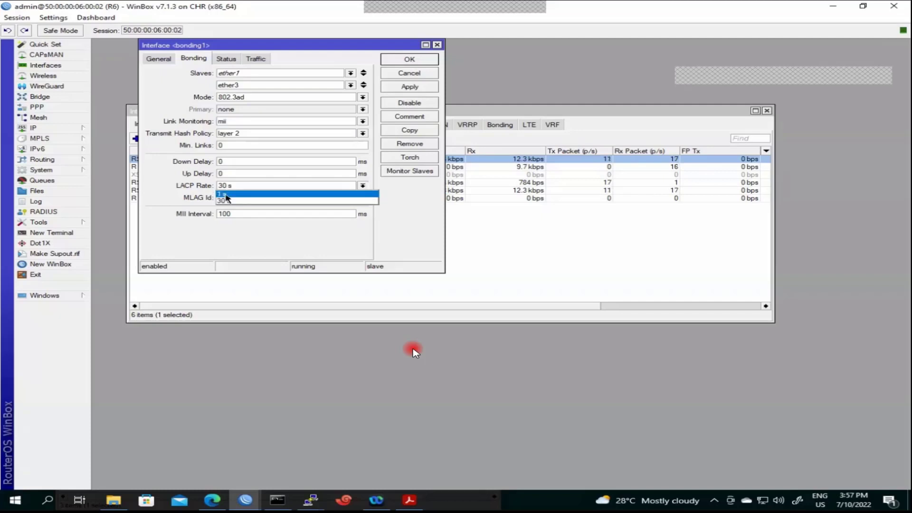
click(226, 195)
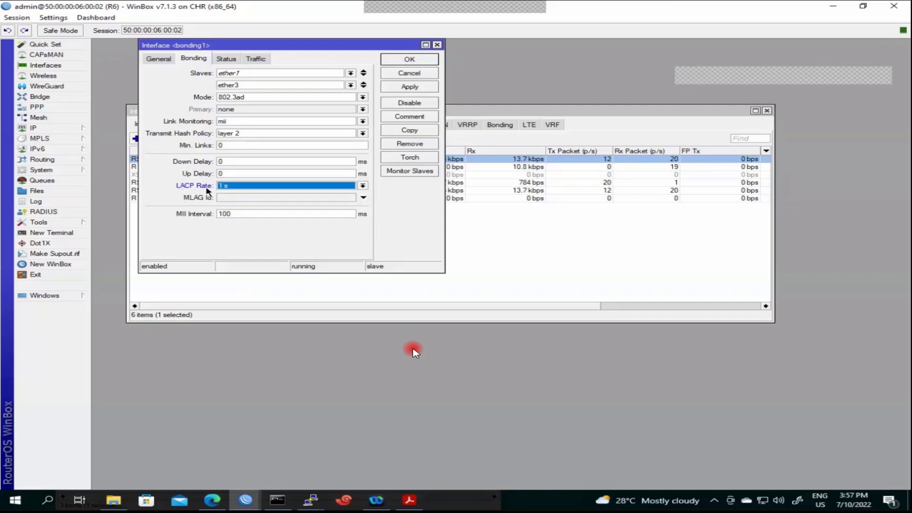
click(414, 87)
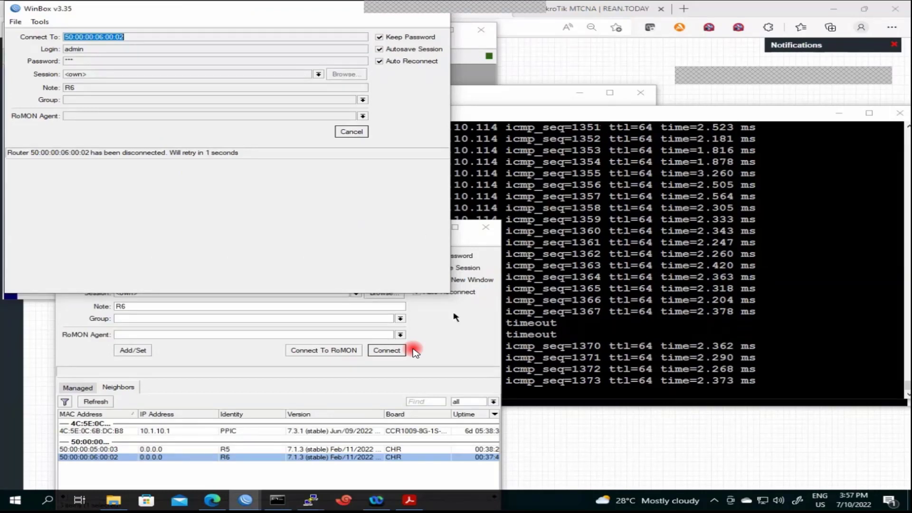
mouse_move(250, 506)
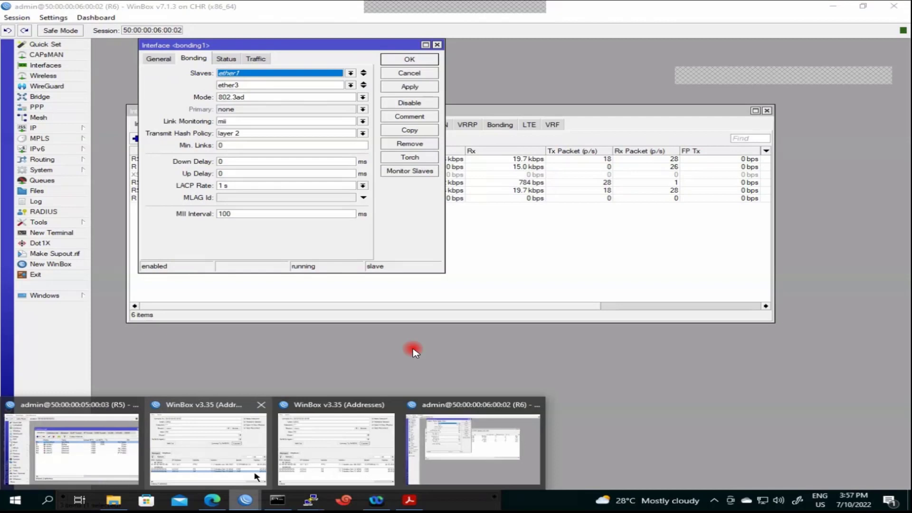
On R5, set bonding1's LACP rate to 1 s, apply it and close the dialog
click(71, 446)
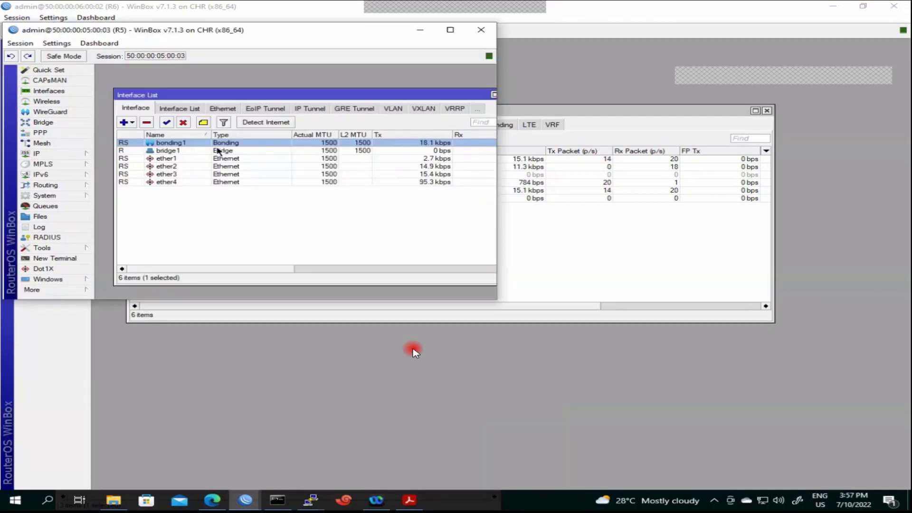
double_click(260, 143)
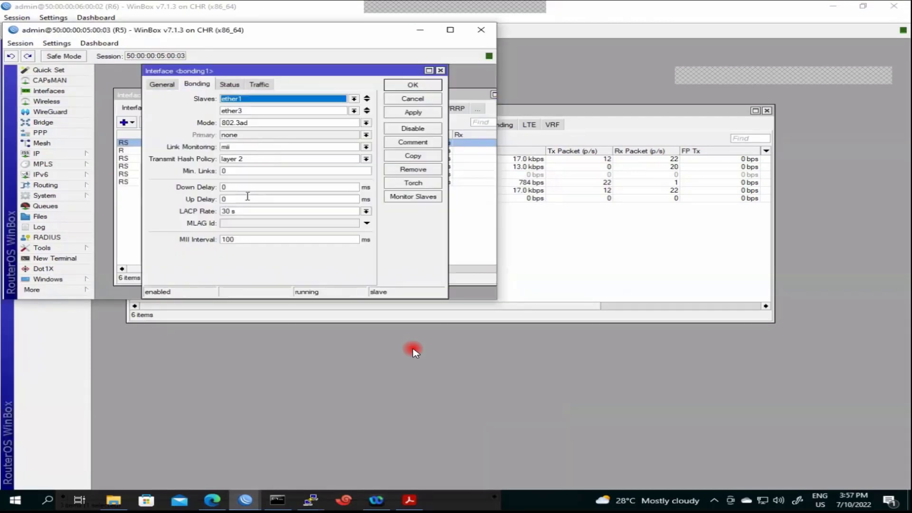
click(233, 215)
click(230, 223)
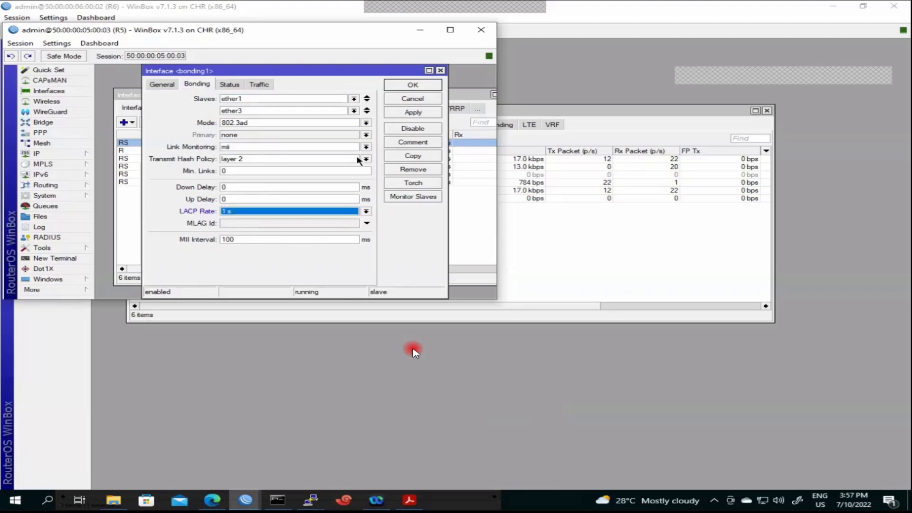
click(402, 114)
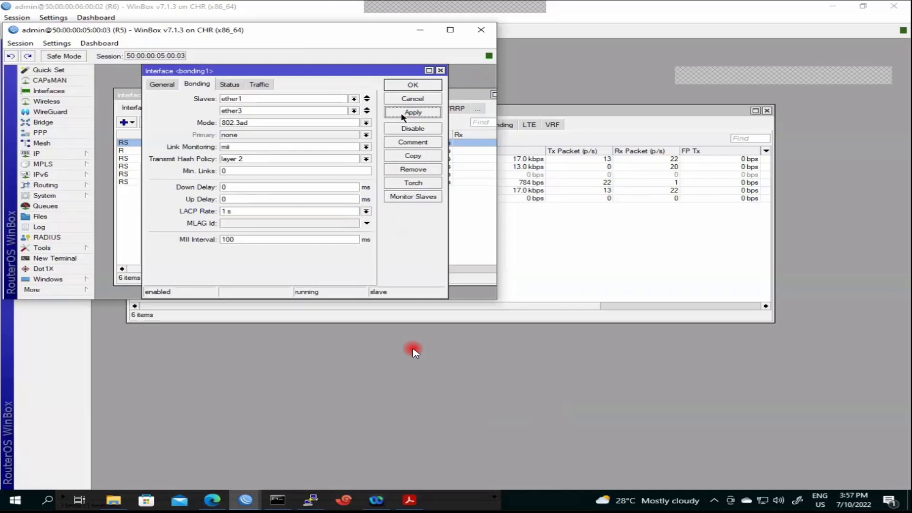
click(420, 85)
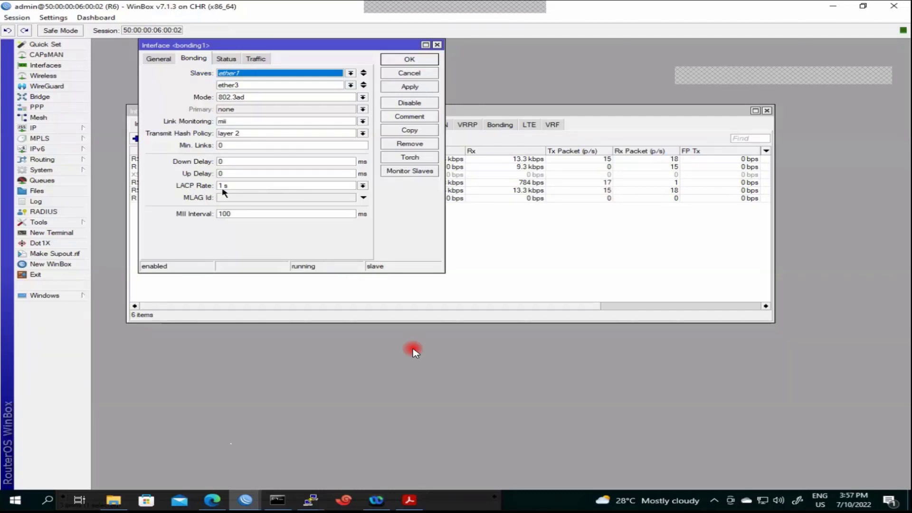
Close R6's bonding1 settings, re-enable ether1, and bring the EVE-NG lab topology forward
click(407, 61)
click(190, 175)
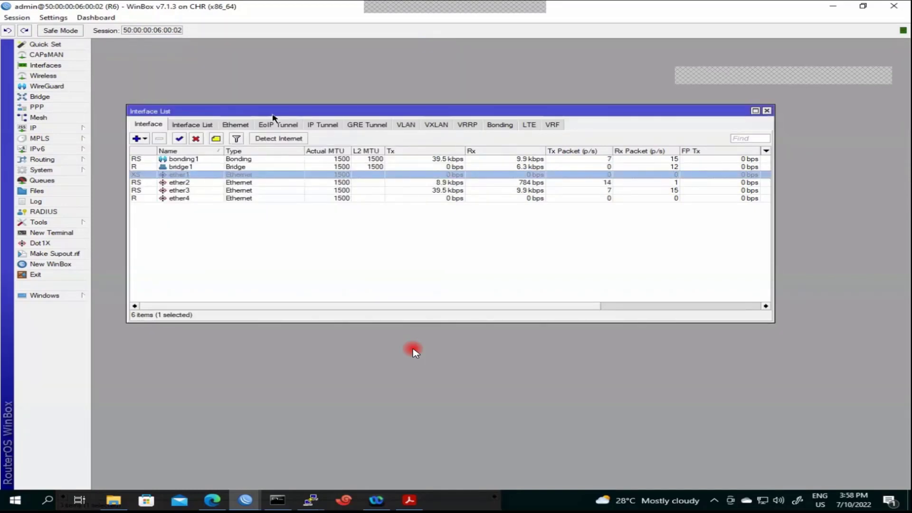
click(179, 138)
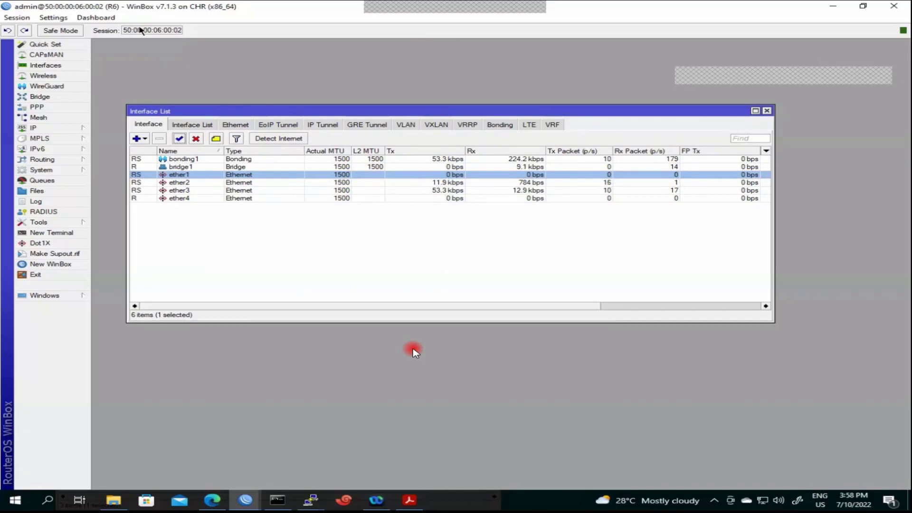
click(209, 500)
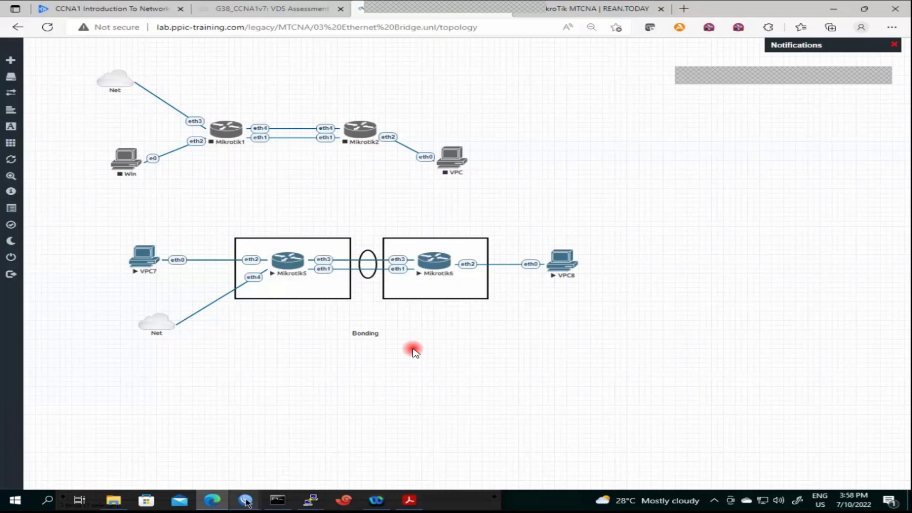
Bring R5's WinBox window forward and select its ether1 interface
mouse_move(247, 494)
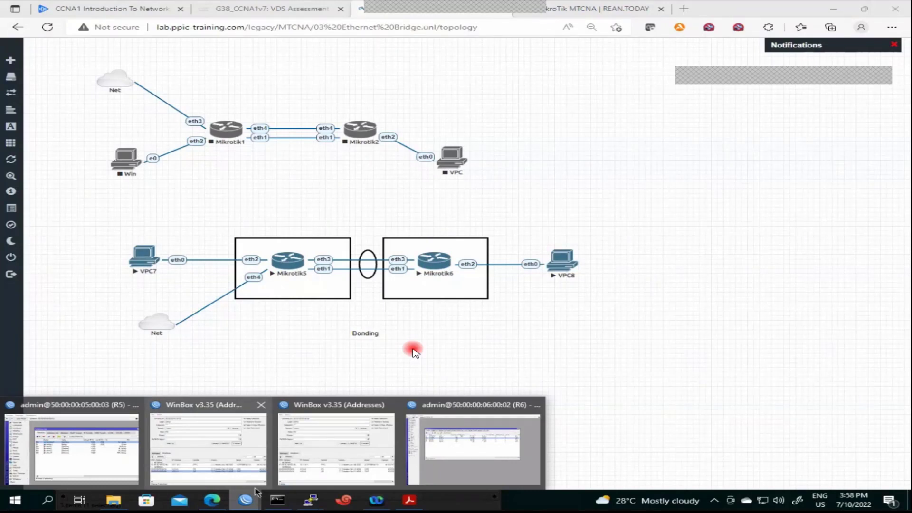
click(71, 449)
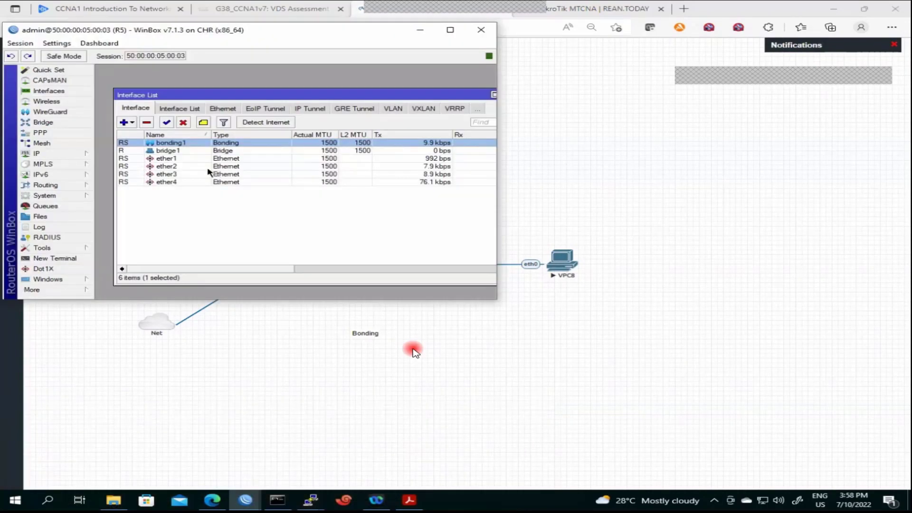
click(183, 160)
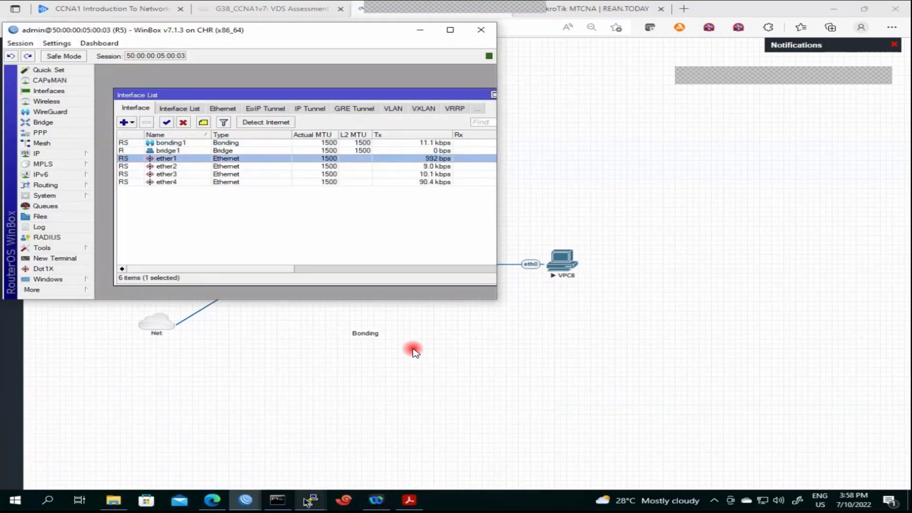
Put VPC8's running ping console beside WinBox and disable ether1 on R5
mouse_move(314, 495)
click(311, 451)
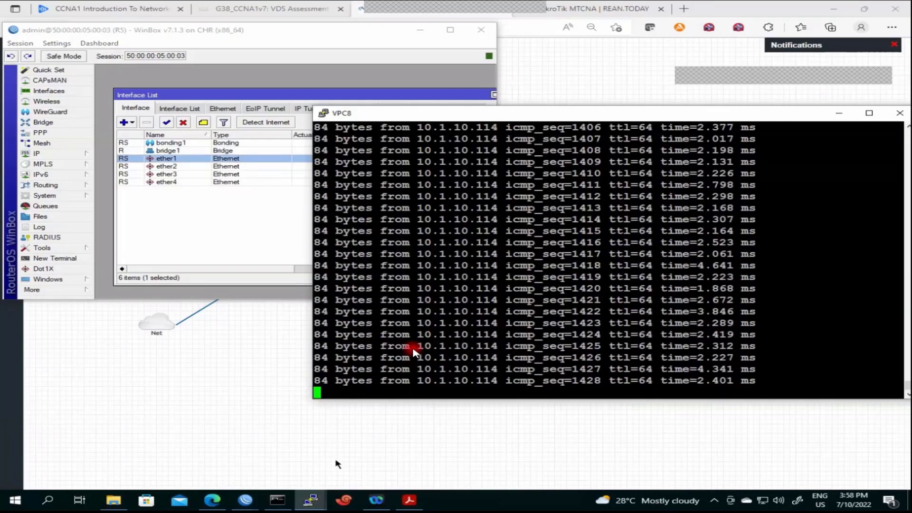
drag(547, 118, 640, 92)
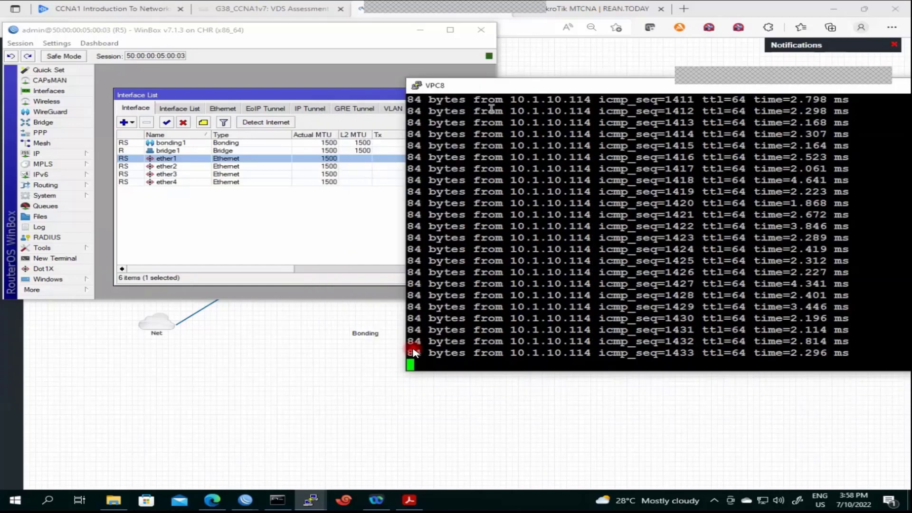
click(183, 122)
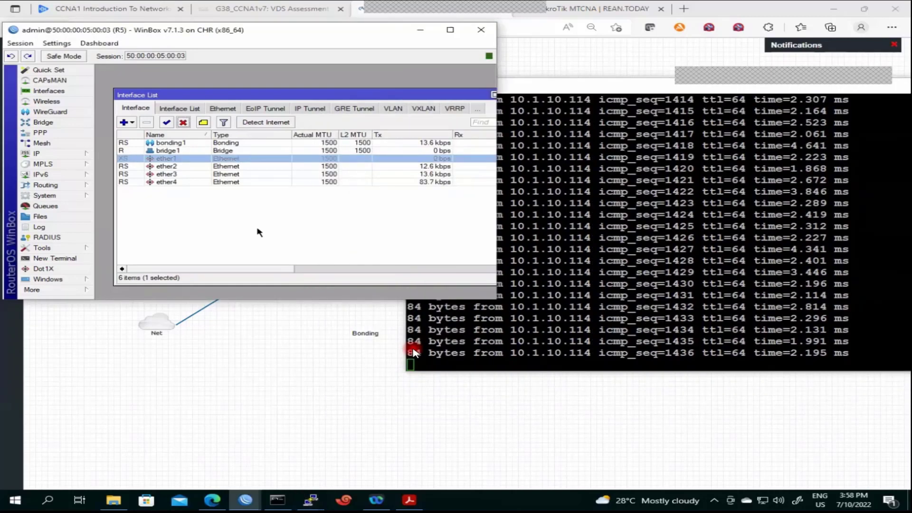
Watch VPC8's ping replies, re-enable ether1 on R5, then disable ether3
click(413, 353)
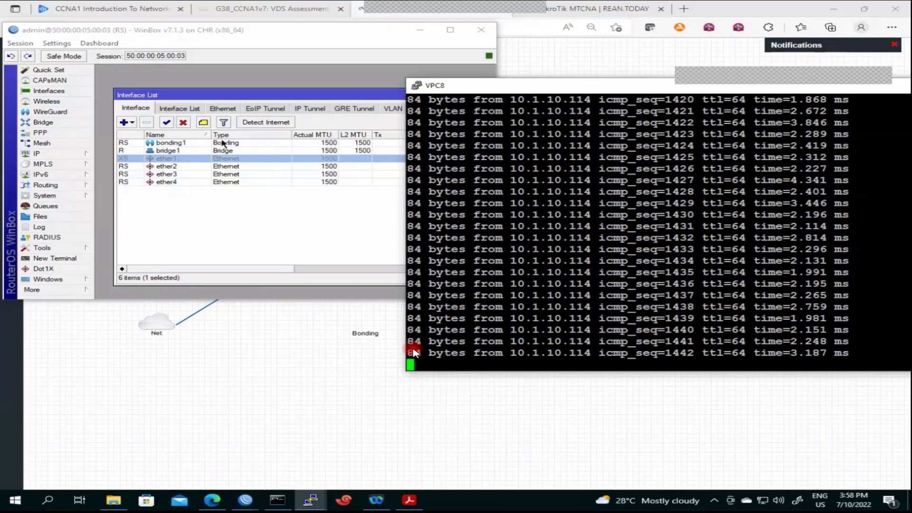
click(166, 122)
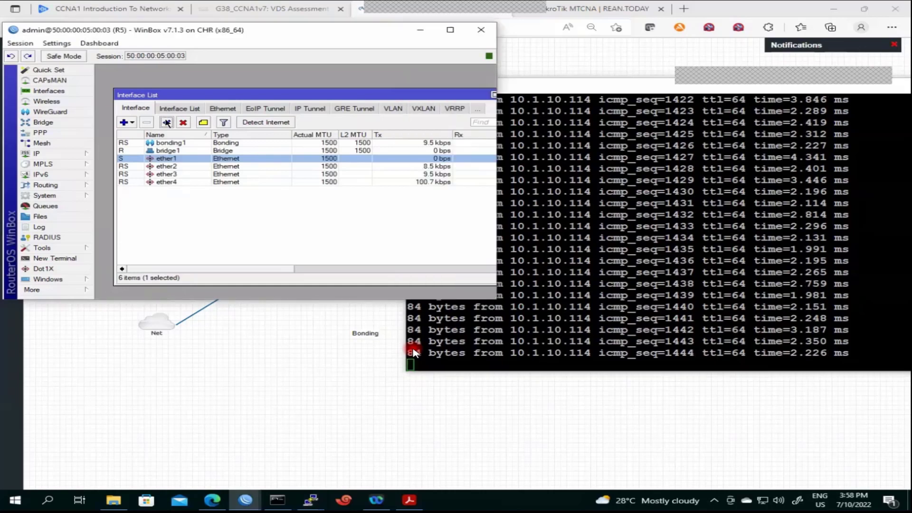
click(185, 175)
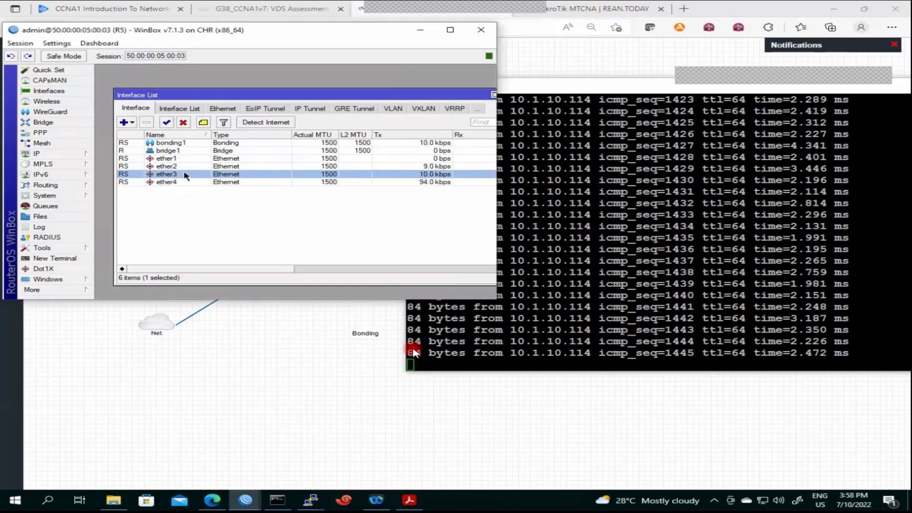
click(183, 123)
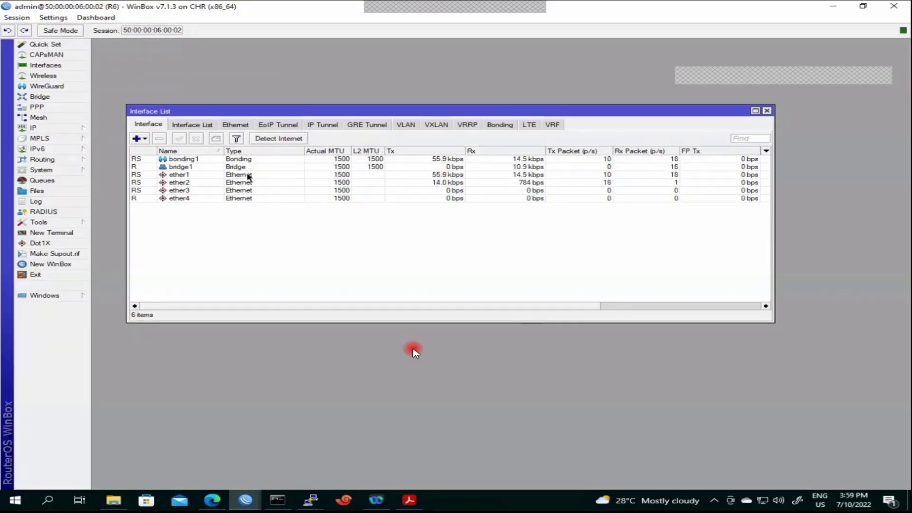
double_click(256, 161)
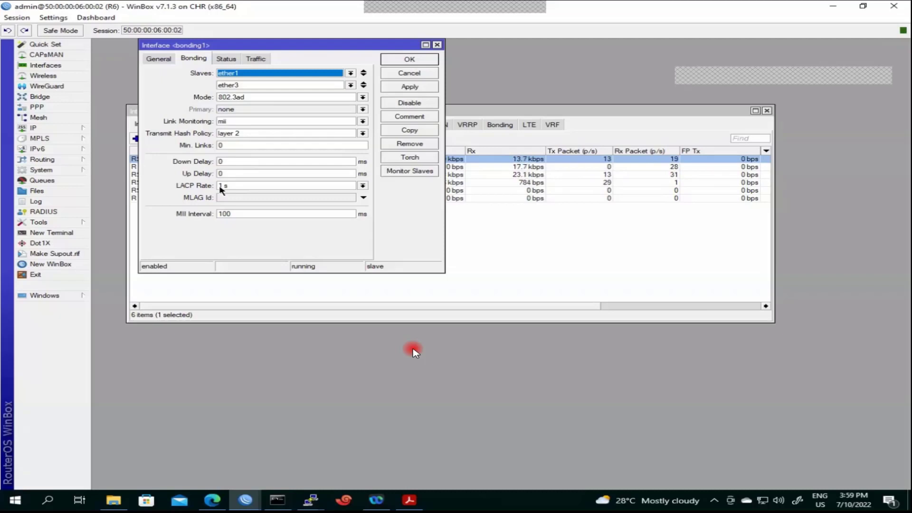
click(412, 60)
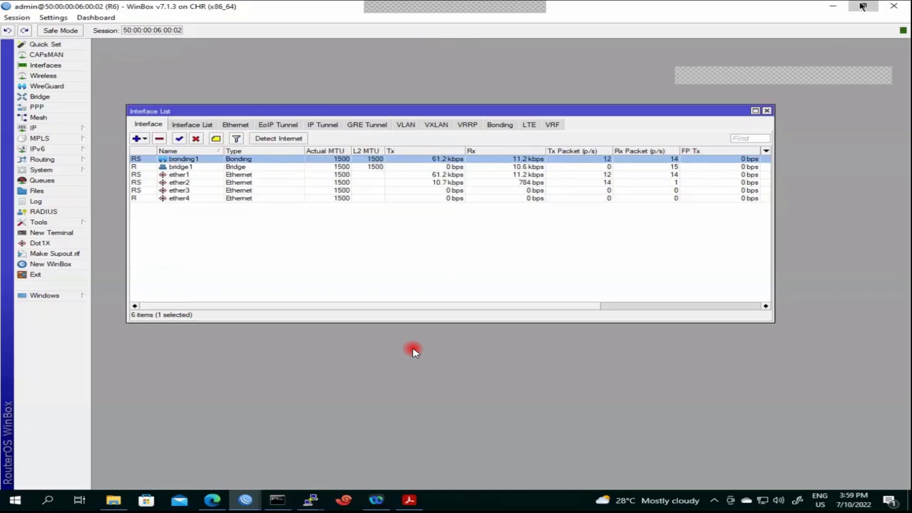
Restore R6's WinBox to a smaller window, select ether3 then ether1, and return to the EVE-NG topology
click(861, 6)
click(226, 159)
click(214, 144)
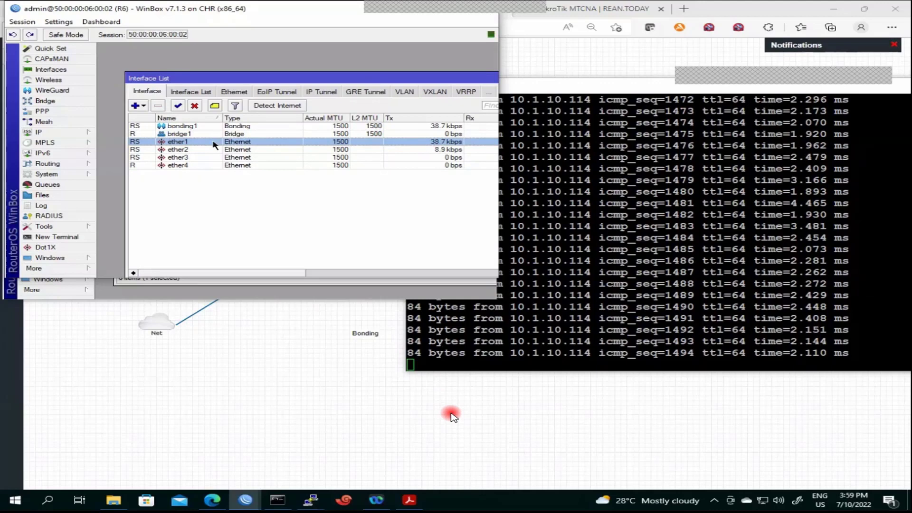
click(252, 430)
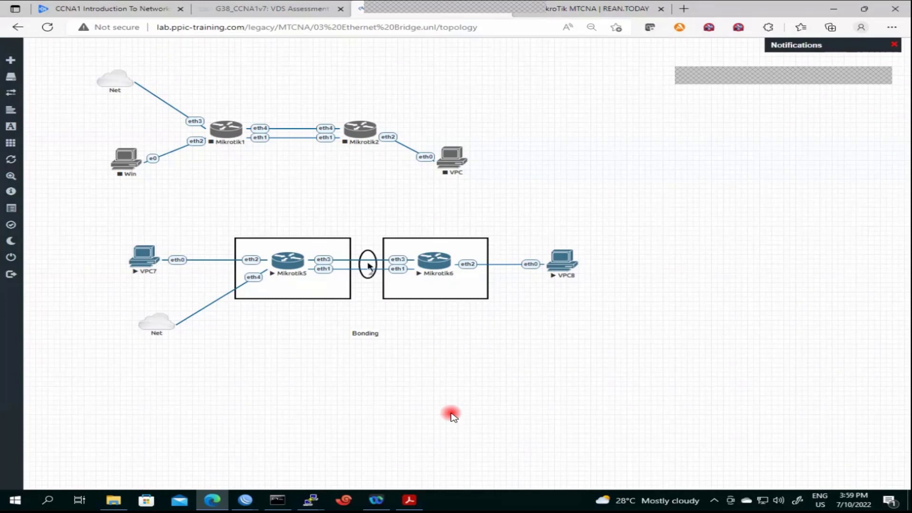
Close R6's WinBox window and raise the Bonding label to just below the Mikrotik5–Mikrotik6 link
mouse_move(245, 499)
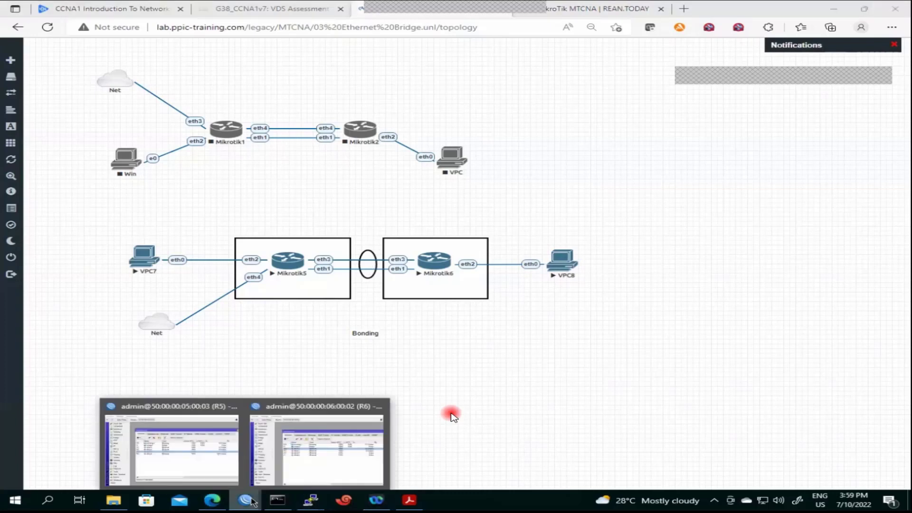
click(318, 456)
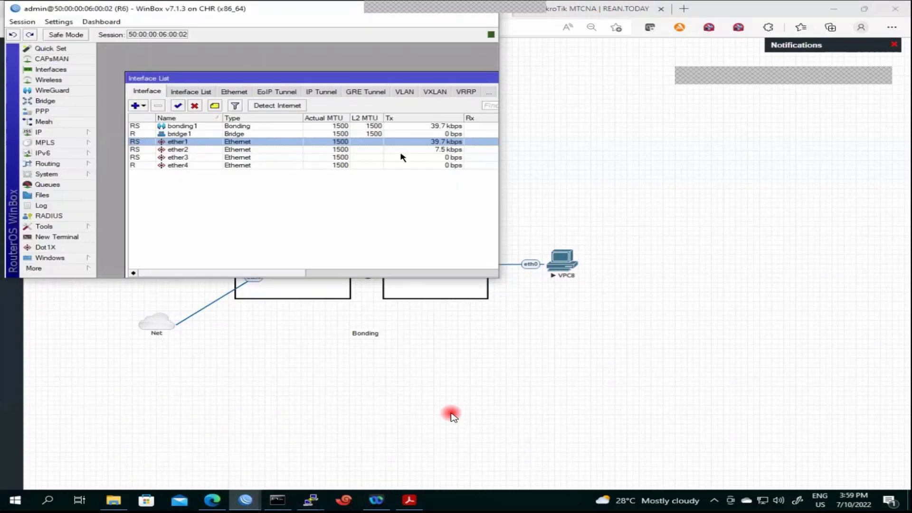
drag(261, 78, 251, 65)
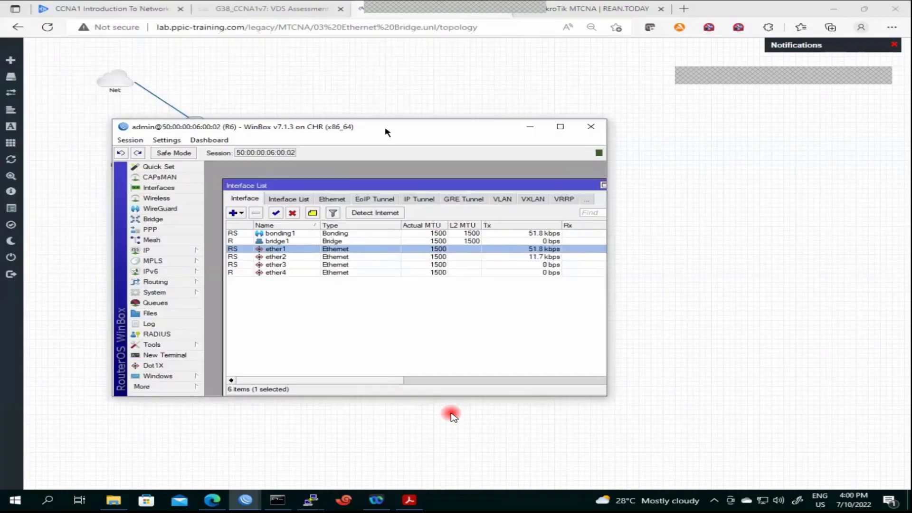
drag(387, 132, 398, 142)
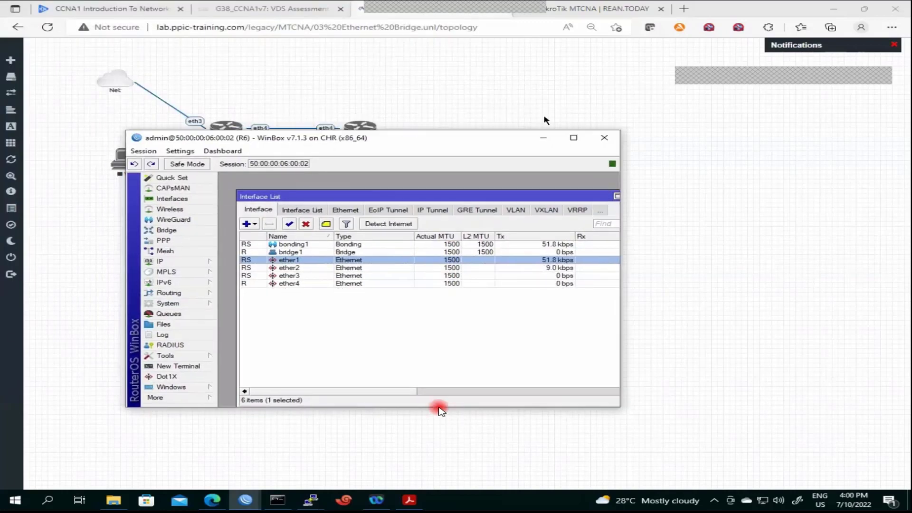
click(603, 139)
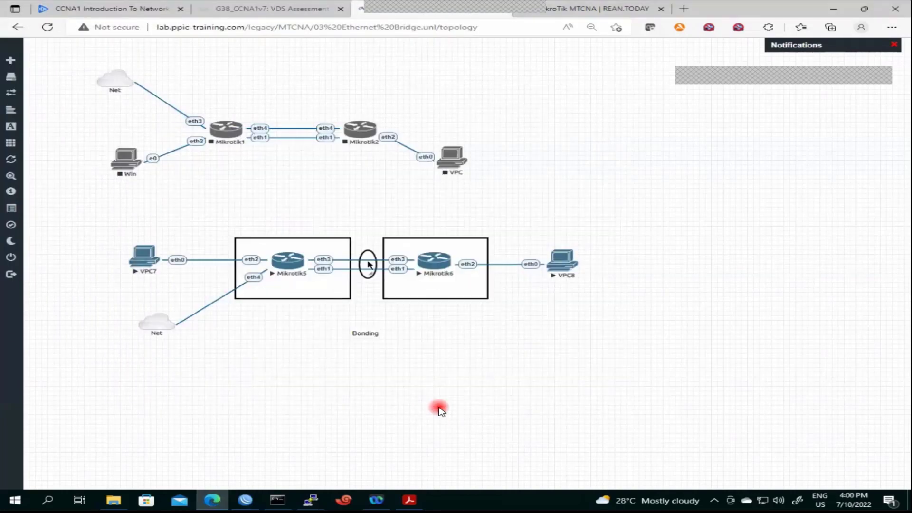
drag(366, 333, 366, 311)
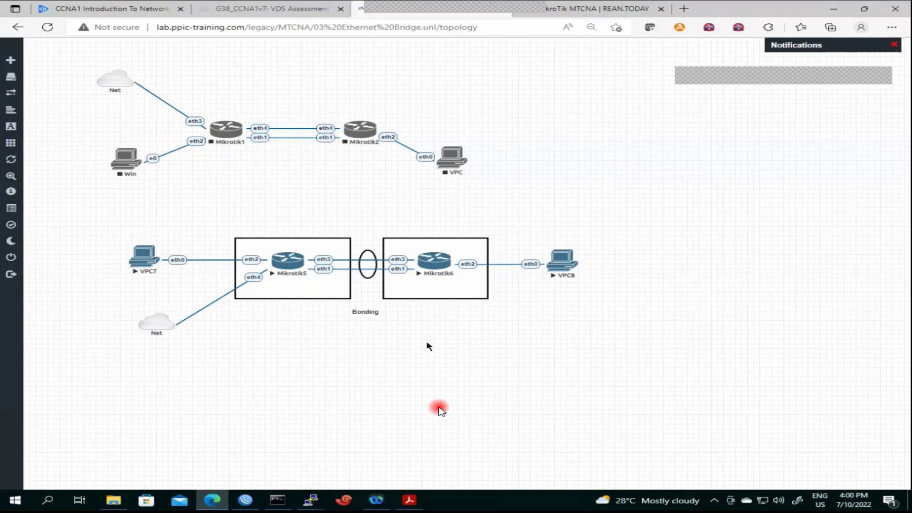